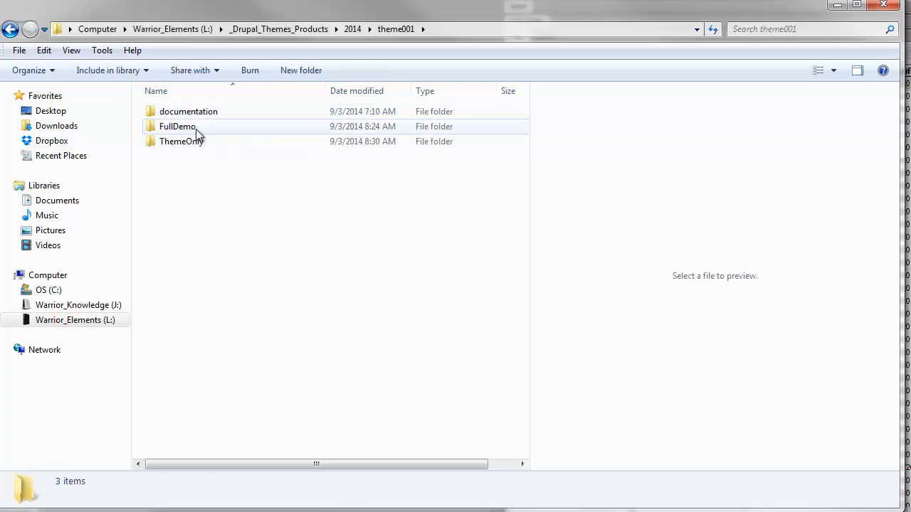
- Open FullDemo's database folder and preview the themedb SQL dump
double_click(179, 131)
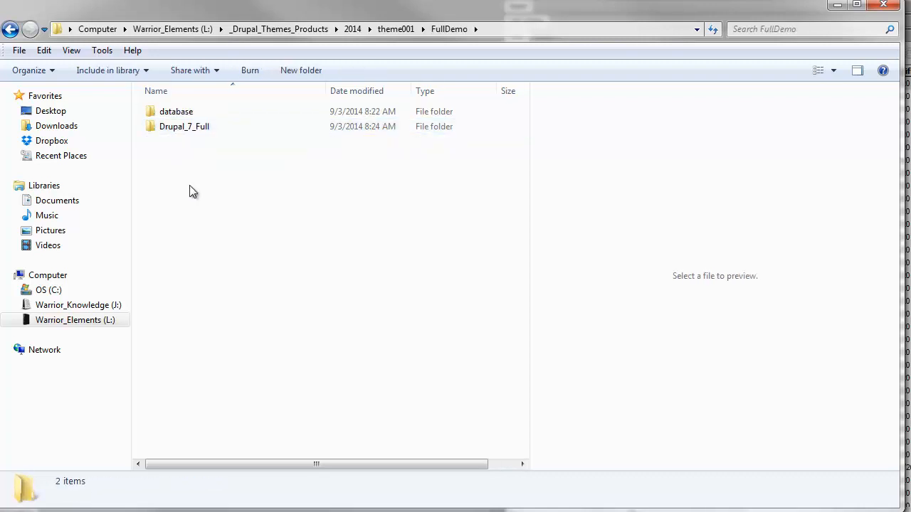
double_click(185, 114)
left_click(180, 114)
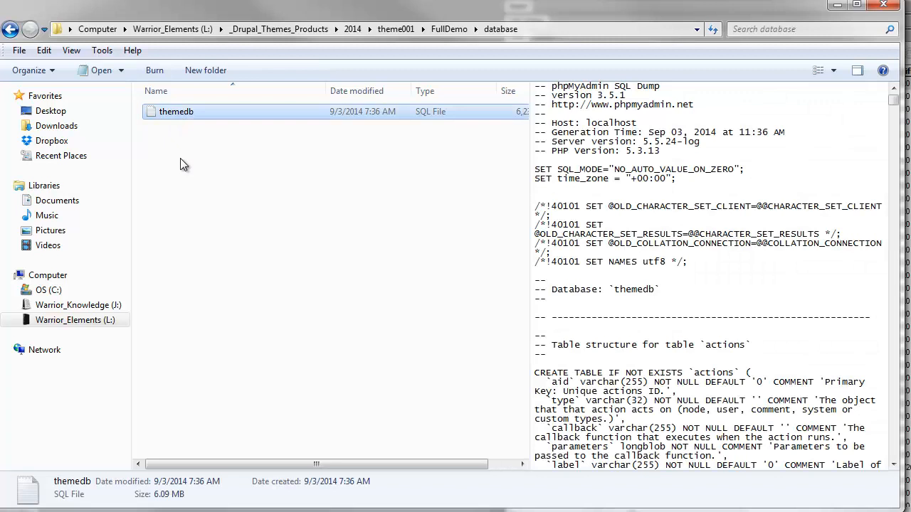
key("alt+Left")
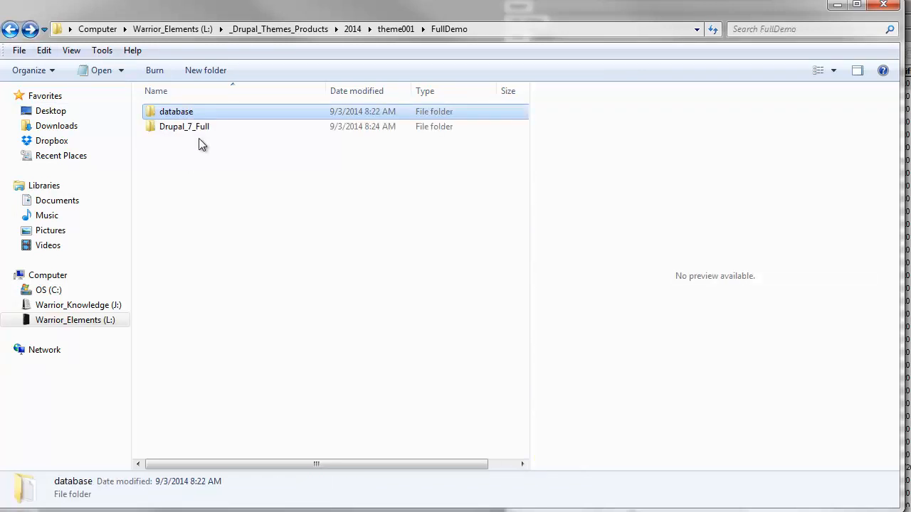
- Open the Drupal_7_Full folder and select its includes folder
double_click(191, 131)
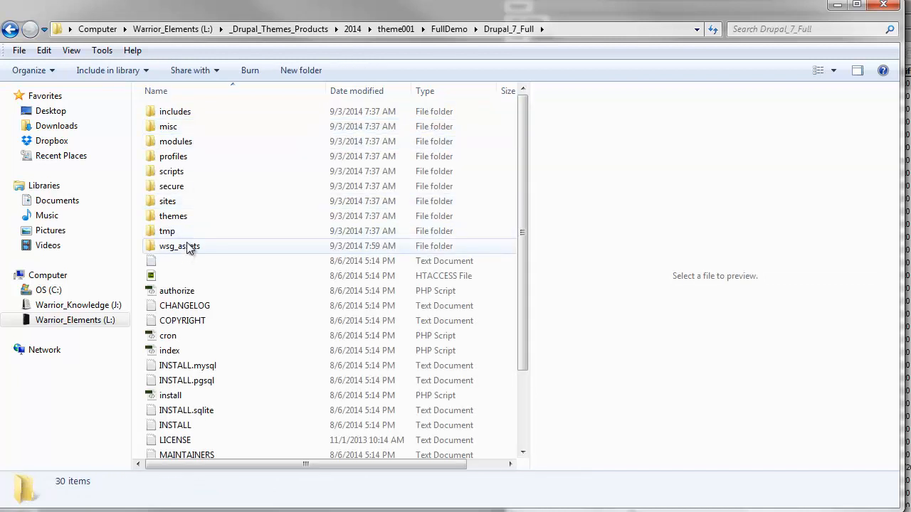
mouse_move(209, 111)
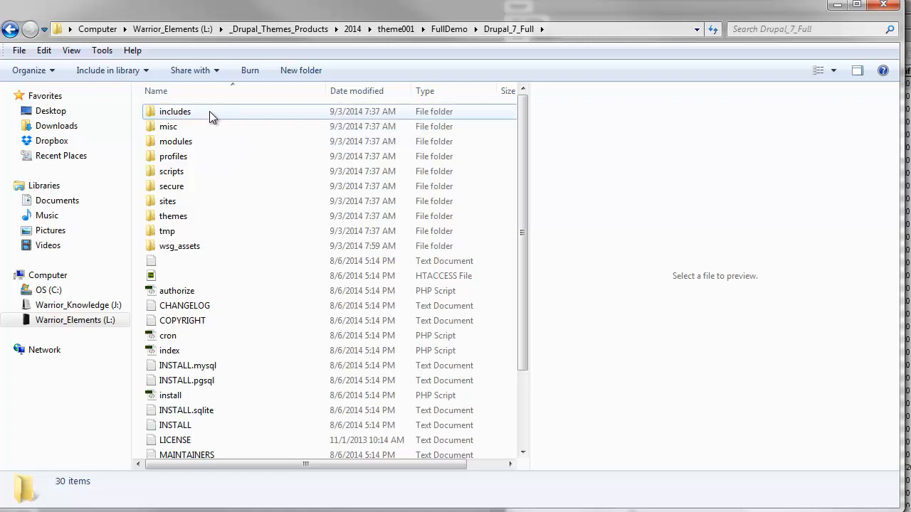
left_click(209, 113)
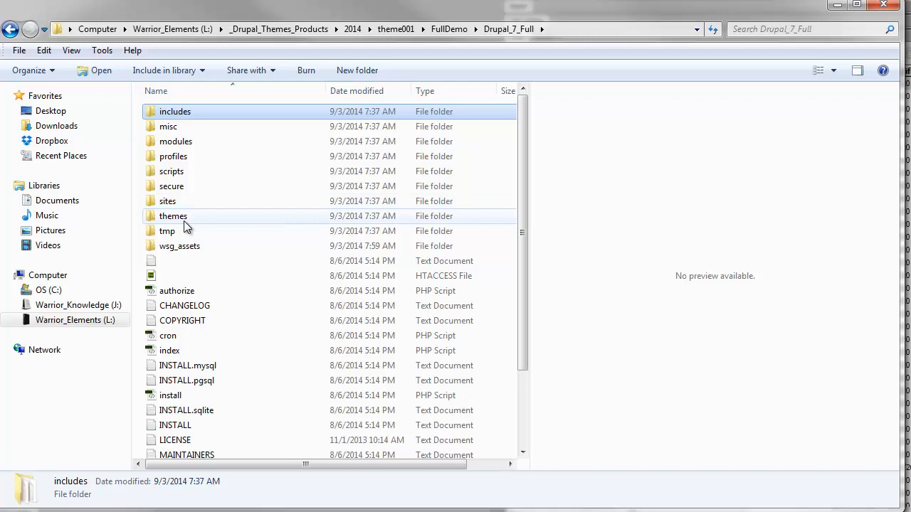
scroll(184, 220, "down", 3)
- Select all 30 items in Drupal_7_Full, then minimize Explorer to reveal Dreamweaver
left_click(172, 450, "shift")
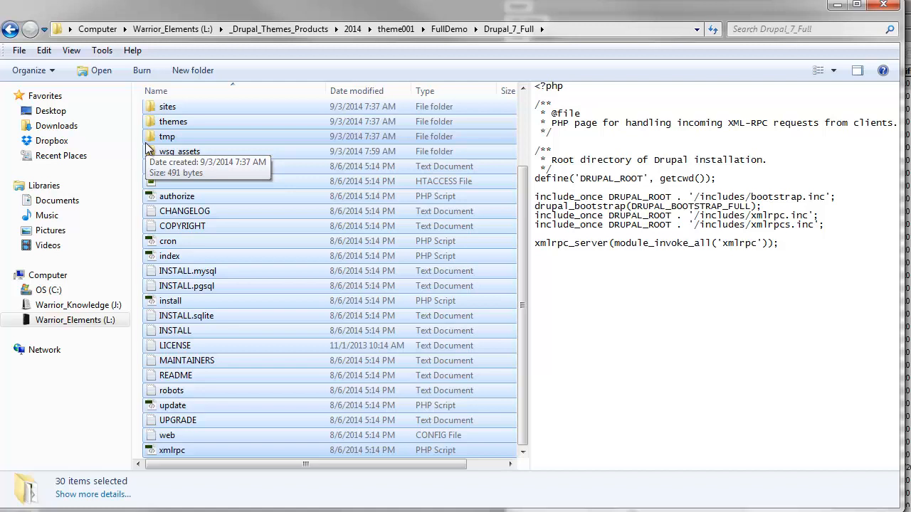
scroll(146, 146, "up", 2)
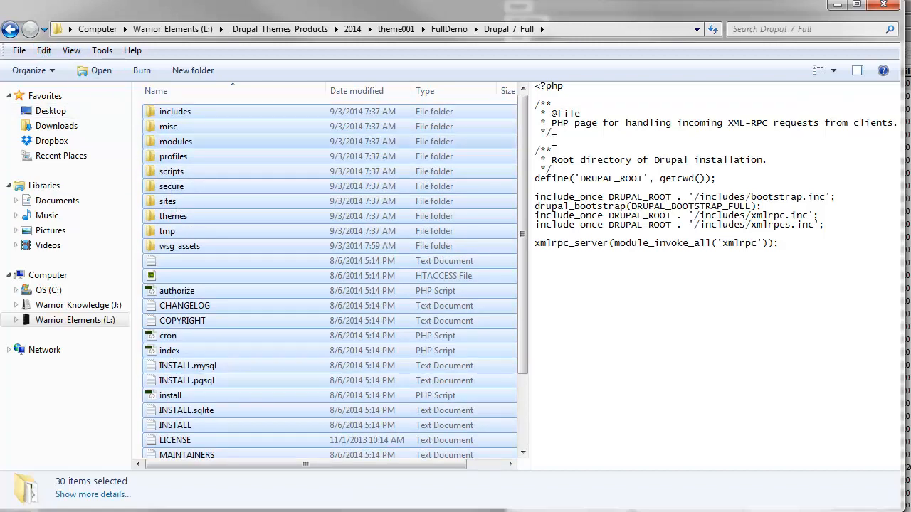
left_click(837, 7)
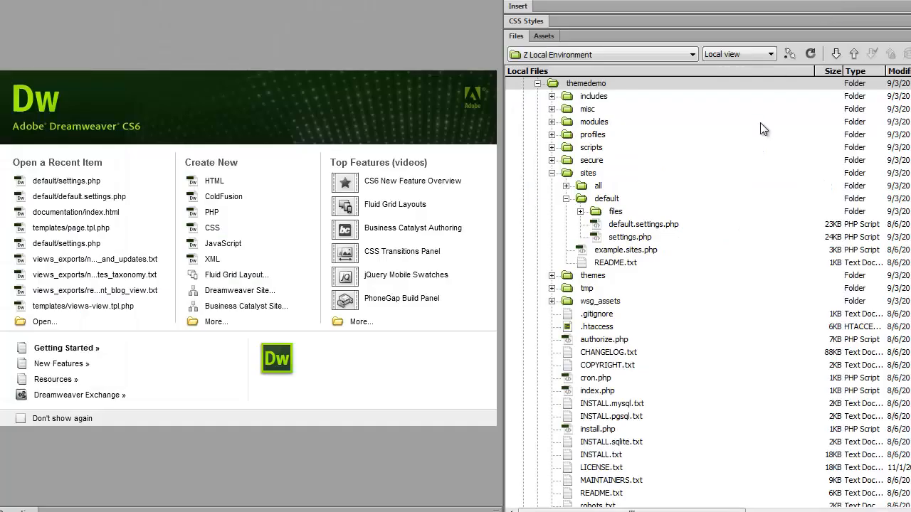
- Expand themedemo > sites > default and open settings.php in Code view
left_click(582, 84)
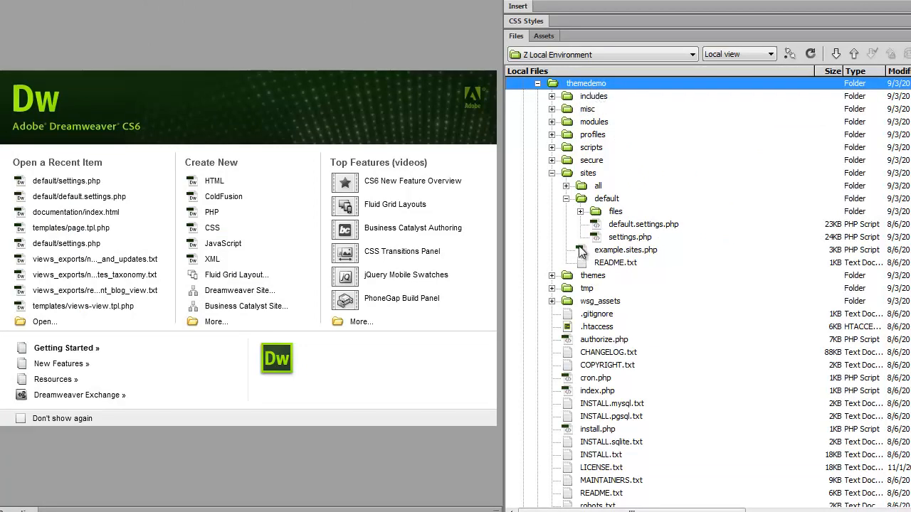
left_click(584, 178)
left_click(589, 202)
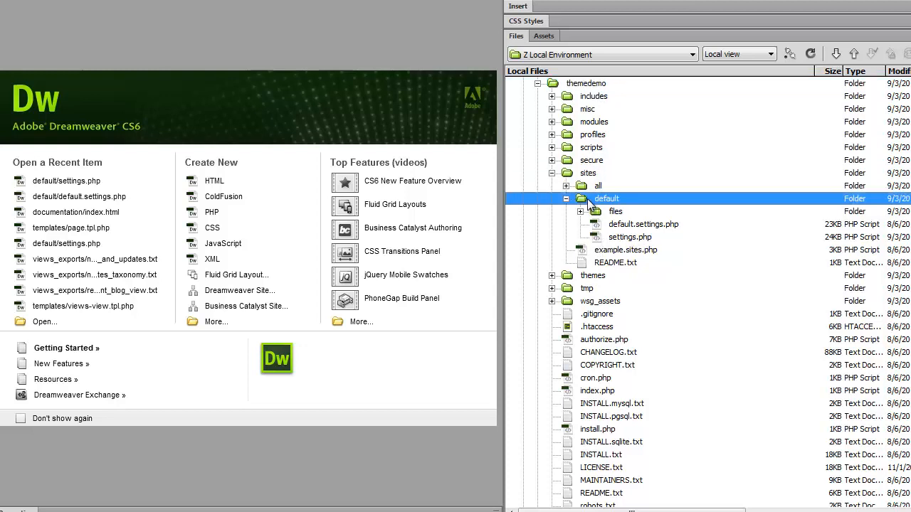
left_click(612, 239)
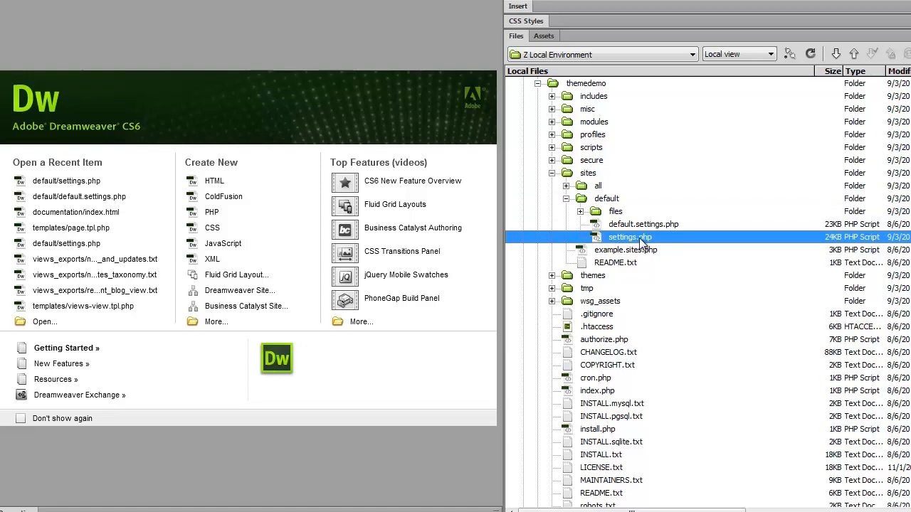
double_click(598, 242)
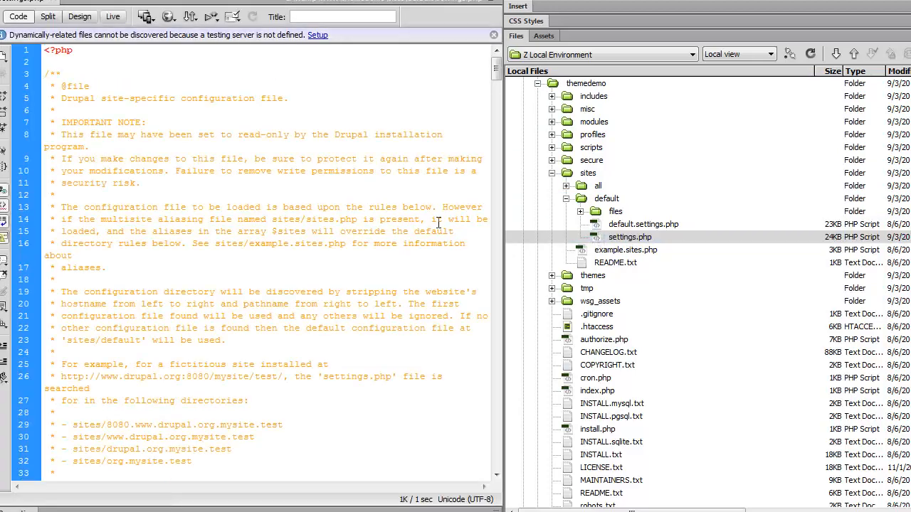
- On lines 218–220, set database 'dummydatabase', username 'root', and an empty password
scroll(438, 223, "down", 8)
scroll(439, 222, "down", 20)
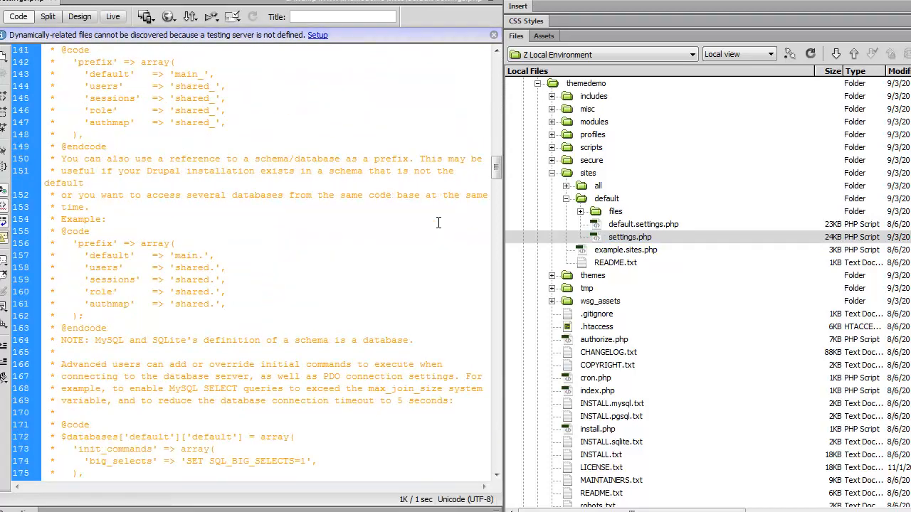
scroll(438, 223, "down", 13)
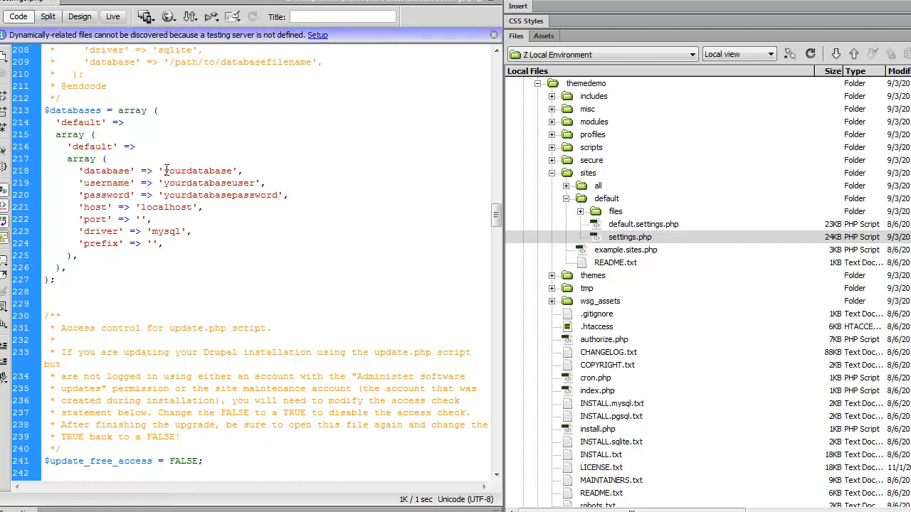
left_click_drag(163, 171, 229, 172)
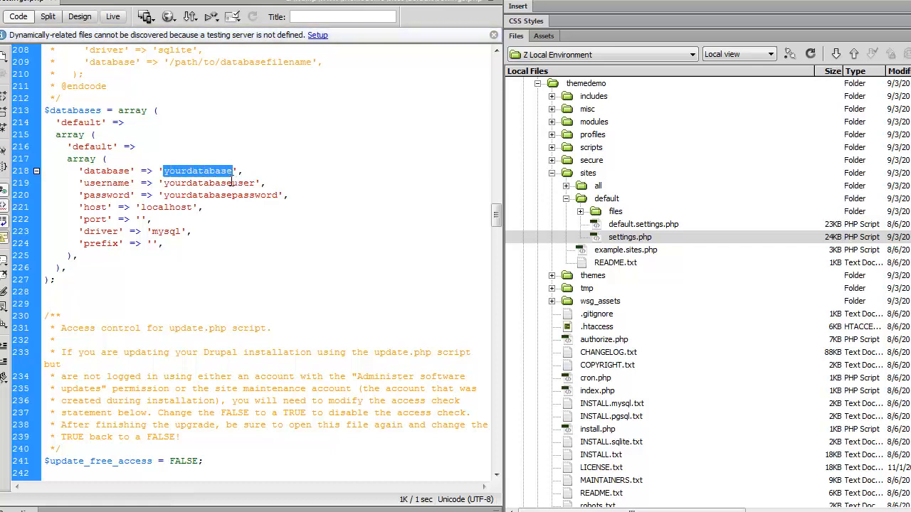
type("dumm")
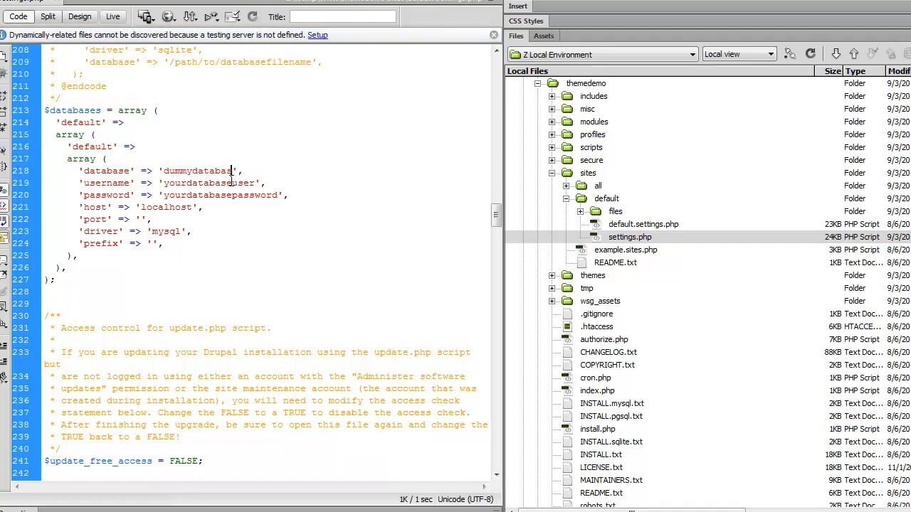
key("shift+Left")
key("shift+Left")
key("shift+Left")
key("shift+Left")
key("shift+Left")
key("shift+Left")
key("shift+Left")
key("shift+Left")
key("shift+Left")
key("shift+Left")
key("shift+Left")
key("shift+Left")
key("shift+Left")
key("shift+Left")
key("shift+Left")
key("shift+Left")
type("root")
key("shift+Right")
key("shift+Right")
key("shift+Right")
key("shift+Right")
key("shift+Right")
key("shift+Right")
key("shift+Right")
key("shift+Right")
key("shift+Right")
key("shift+Right")
key("shift+Right")
key("shift+Right")
key("shift+Right")
key("shift+Right")
key("shift+Right")
key("shift+Right")
key("shift+Right")
key("shift+Right")
key("shift+Right")
key("shift+Right")
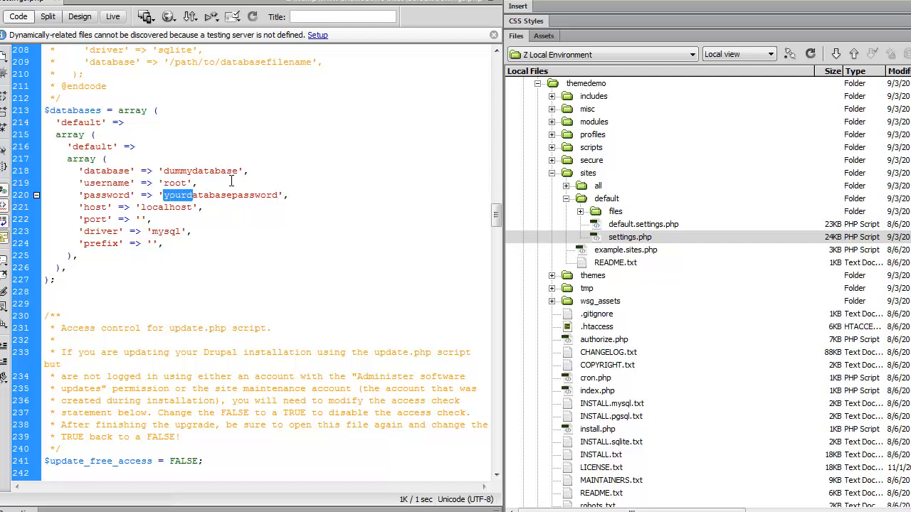
key("Delete")
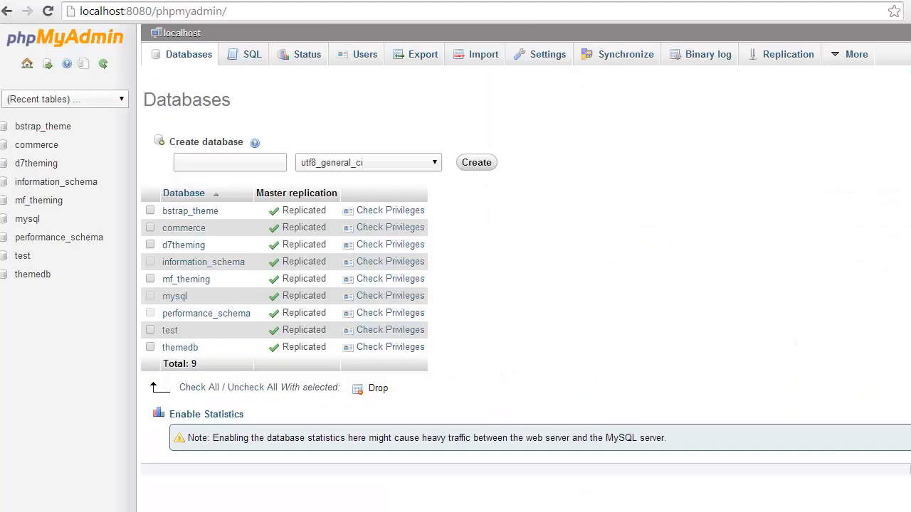
- Create an empty database named dummydatabase and open it
left_click(221, 164)
left_click(474, 164)
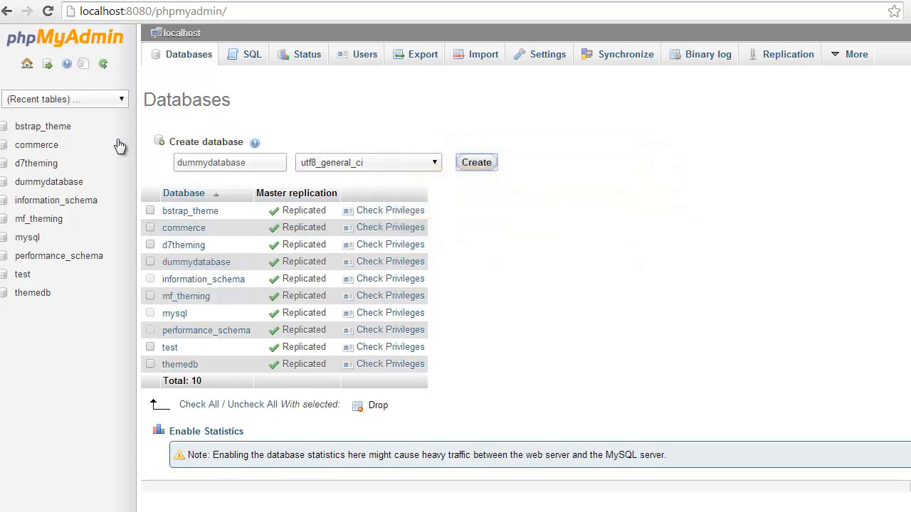
left_click(199, 263)
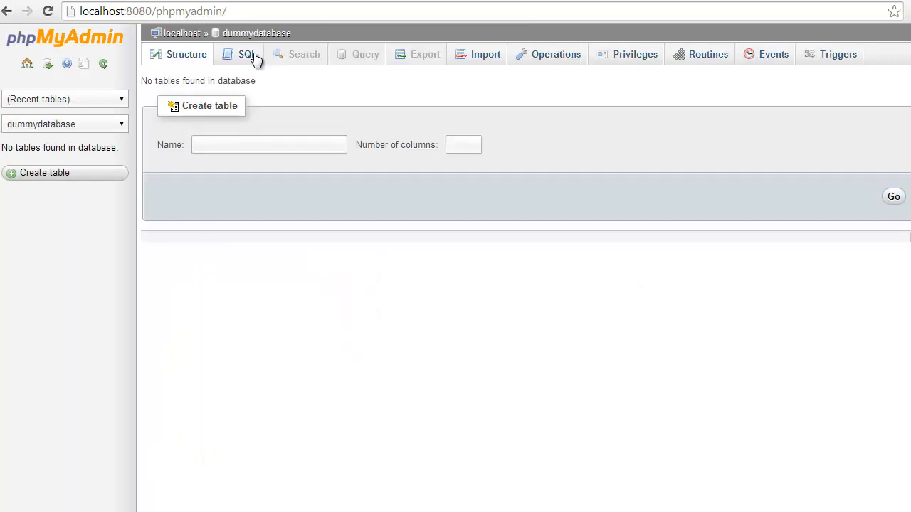
- Import themedb.sql into dummydatabase
left_click(482, 57)
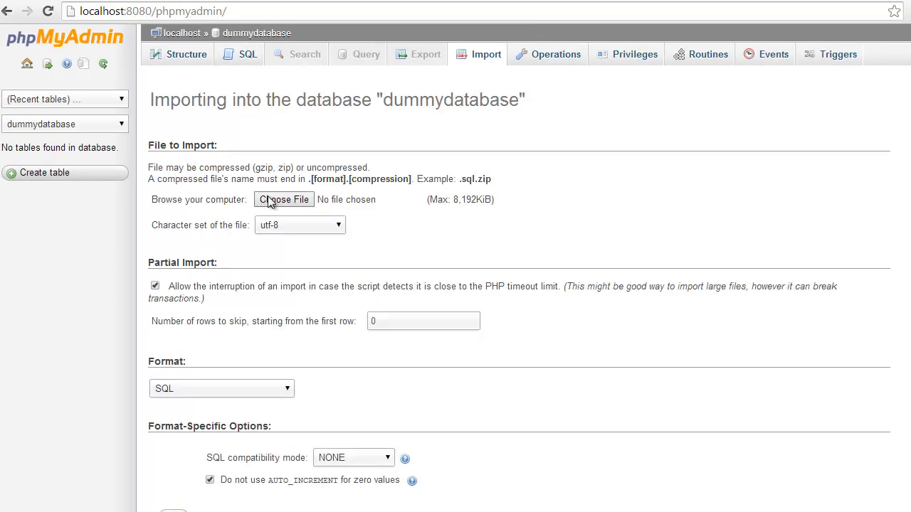
left_click(272, 200)
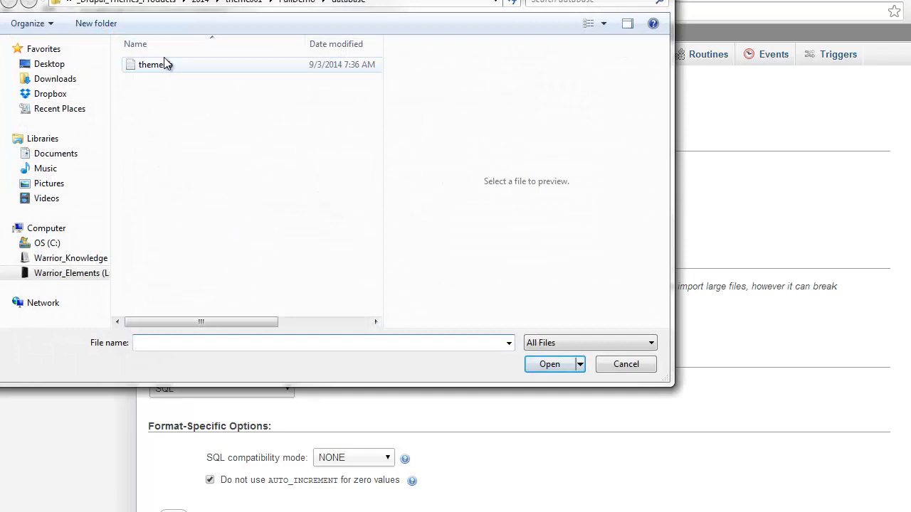
left_click_drag(308, 0, 309, 20)
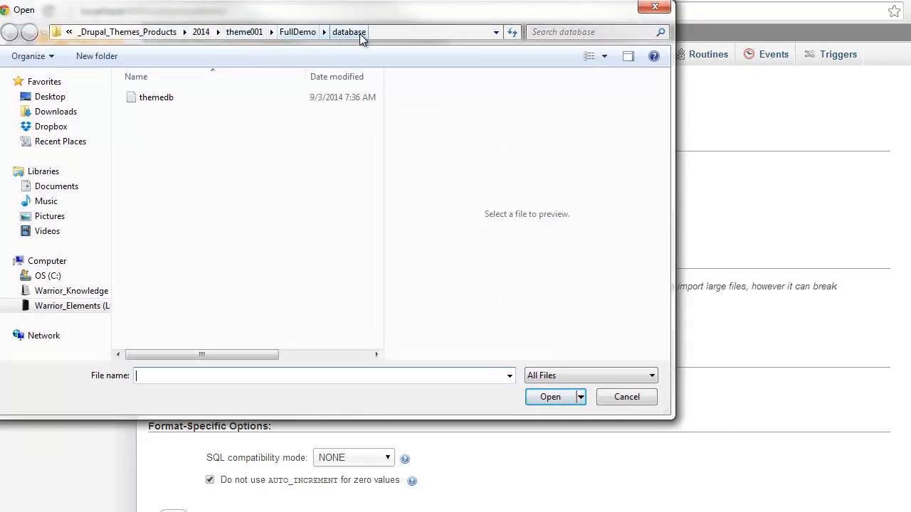
double_click(177, 99)
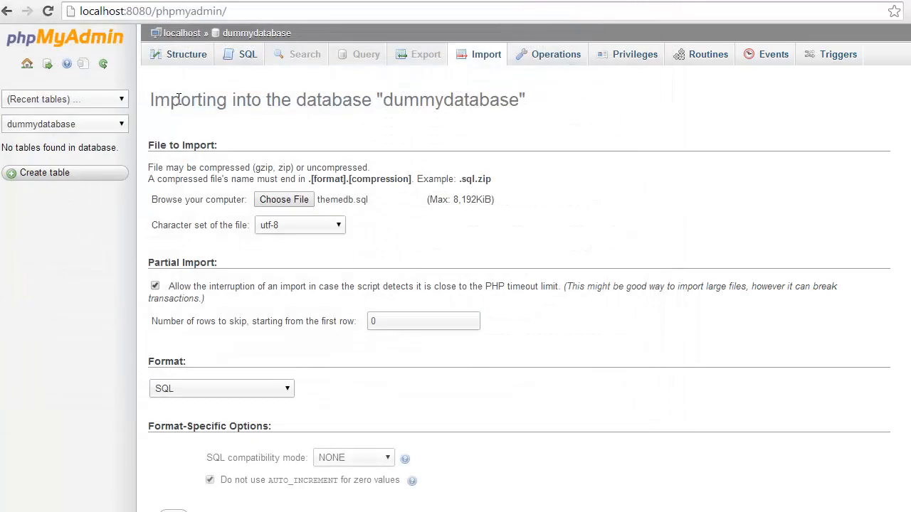
scroll(378, 226, "down", 1)
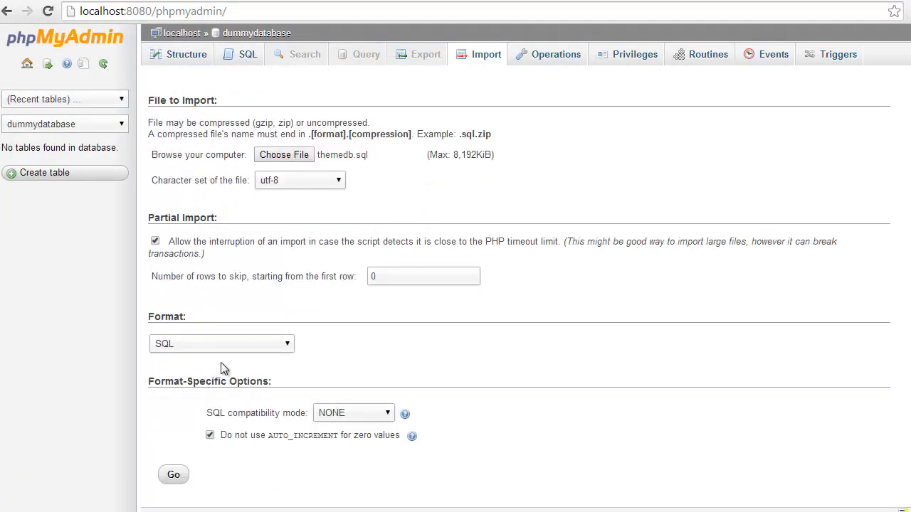
left_click(177, 475)
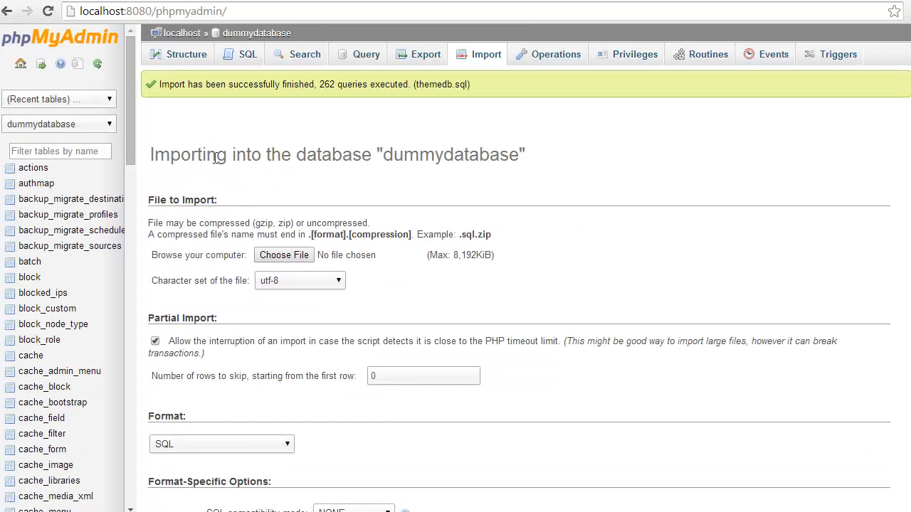
- After checking settings.php, open localhost:8080/themedemo/ in a new browser tab
left_click(75, 511)
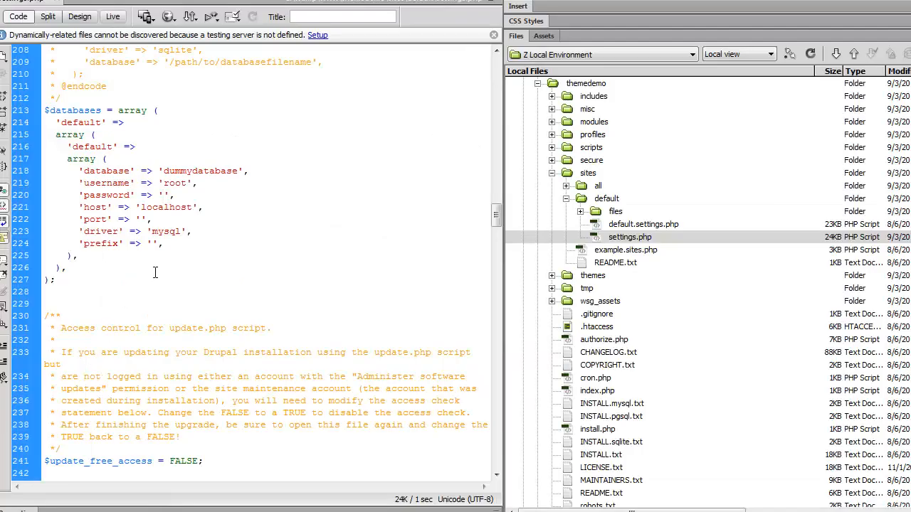
left_click(118, 146)
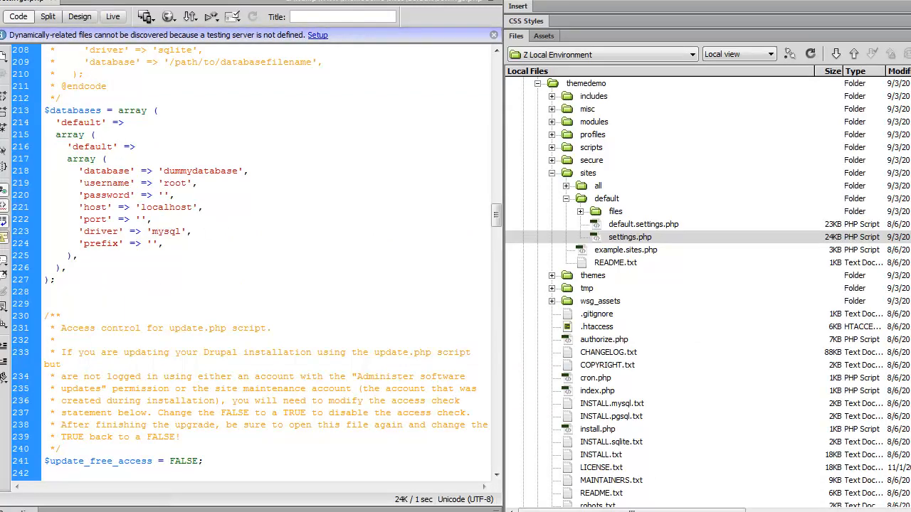
left_click(274, 511)
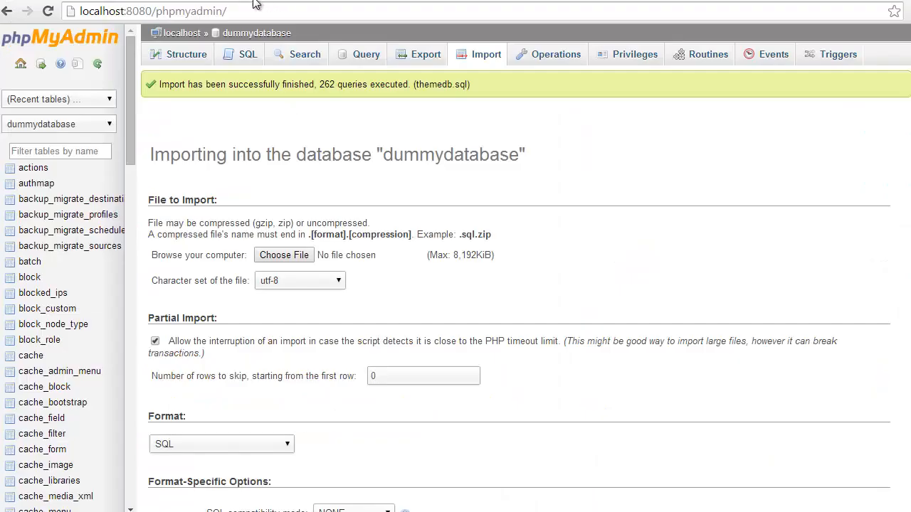
left_click(162, 1)
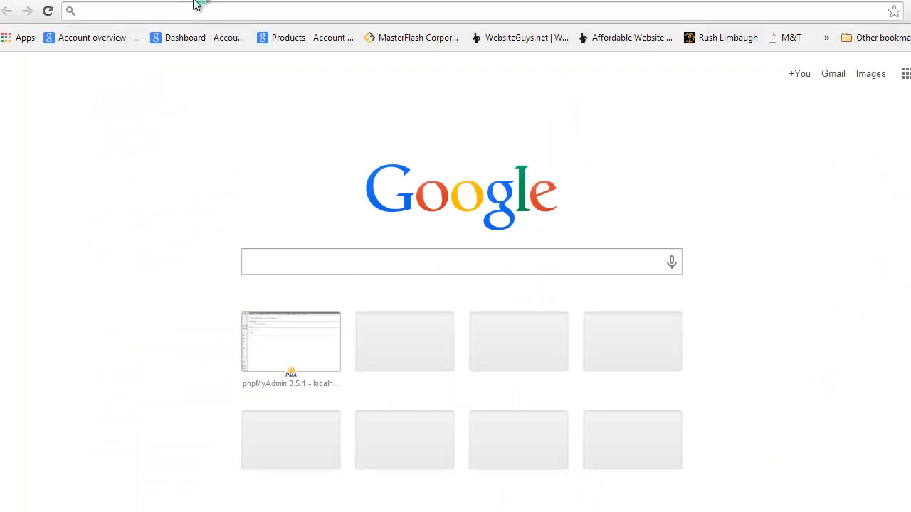
type("local")
key("Down")
key("Down")
key("Down")
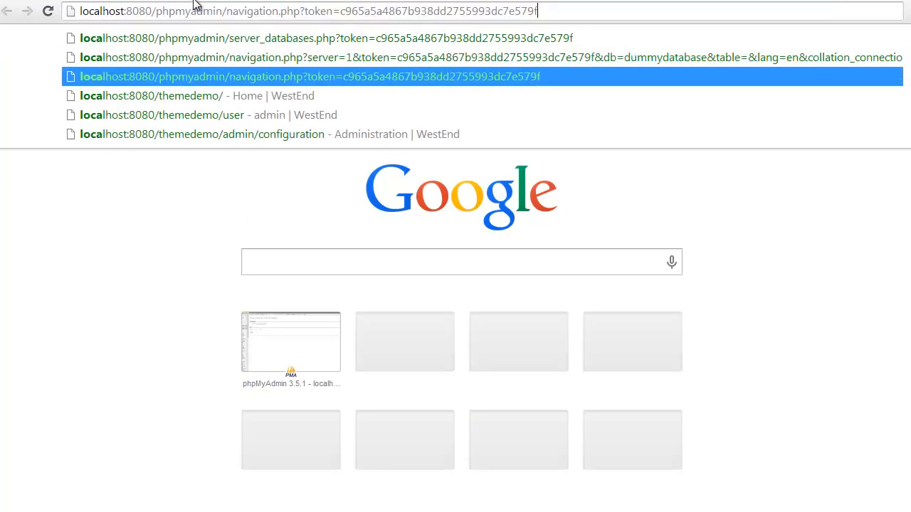
key("Return")
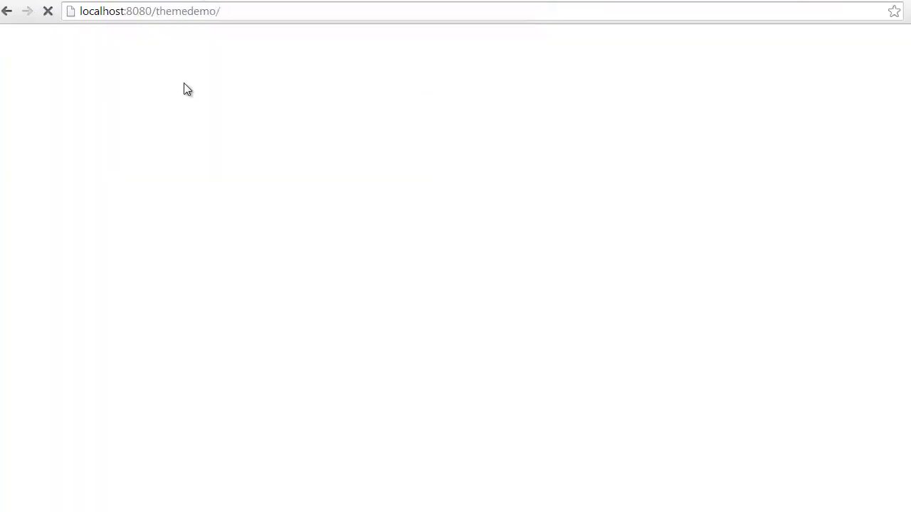
- Scroll the Westend homepage and advance the slider to the next slide
scroll(200, 148, "down", 20)
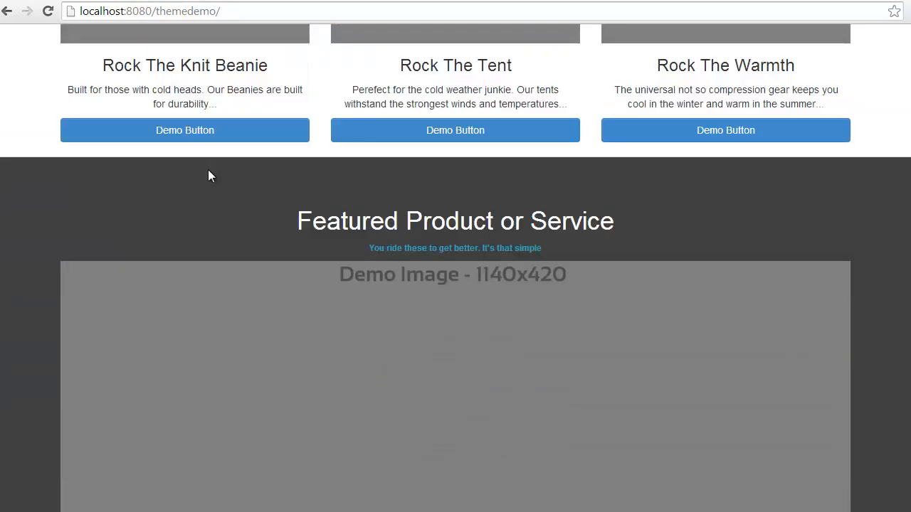
scroll(208, 169, "down", 5)
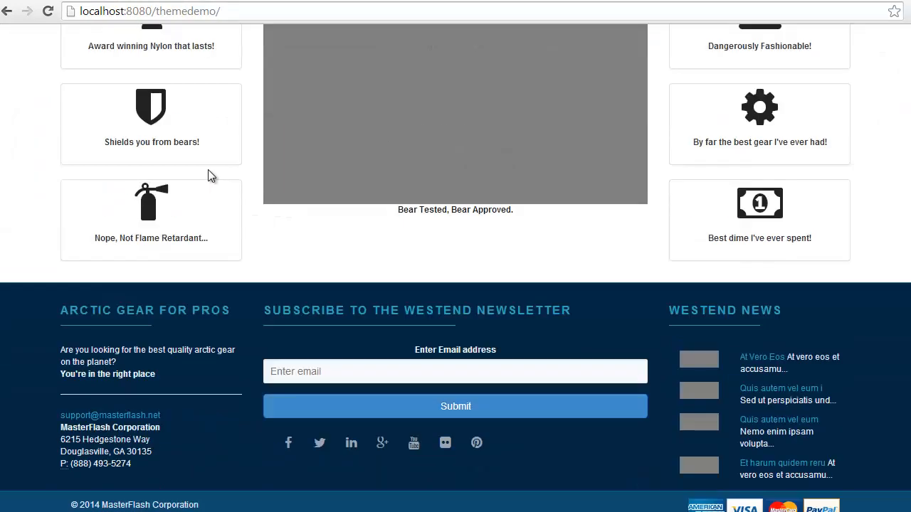
scroll(208, 169, "up", 15)
scroll(209, 172, "up", 6)
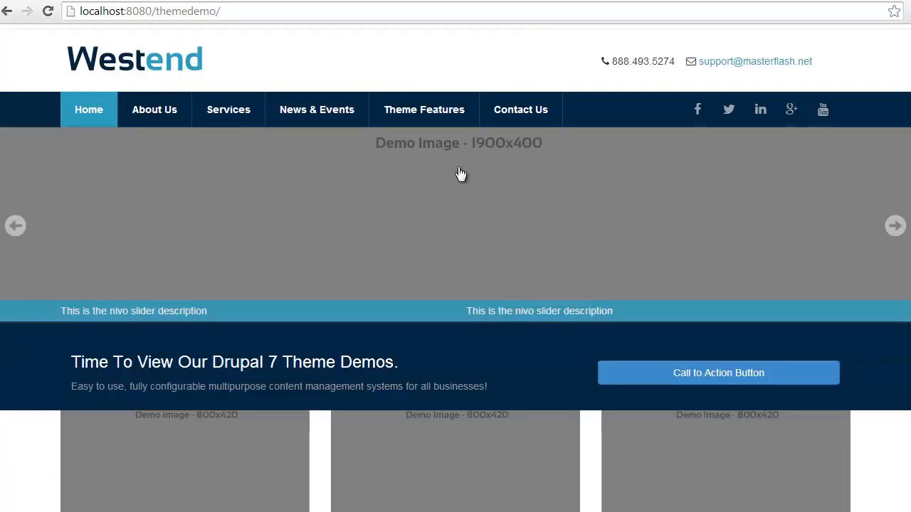
left_click(894, 226)
scroll(252, 237, "down", 5)
scroll(213, 178, "up", 6)
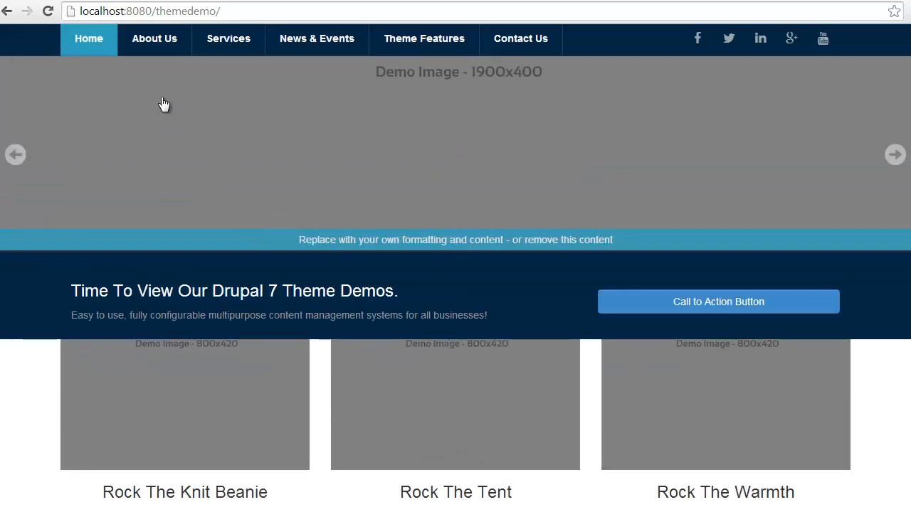
- Browse the About Us page, then the News & Updates page
left_click(157, 116)
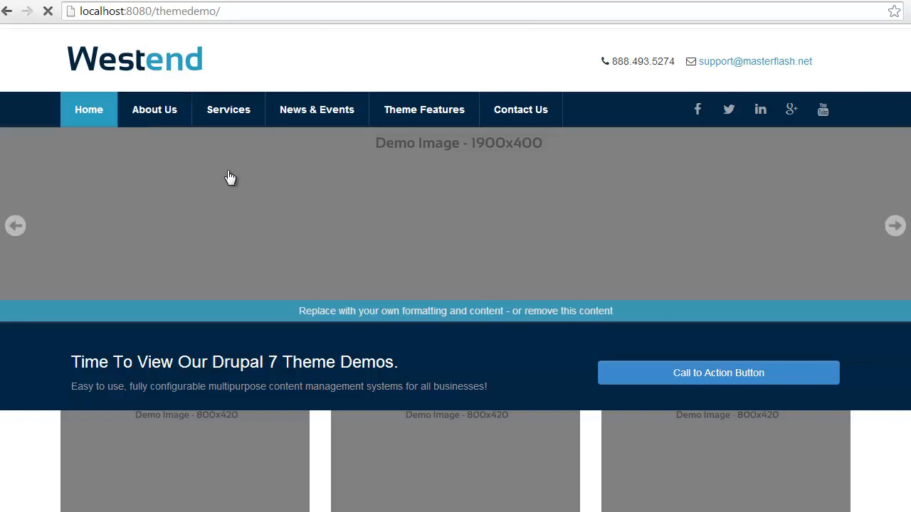
scroll(253, 171, "down", 6)
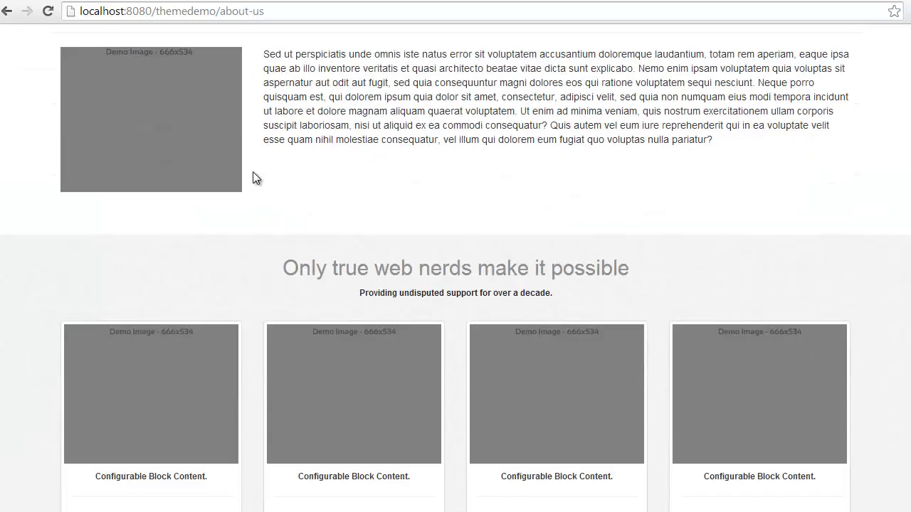
scroll(253, 172, "up", 6)
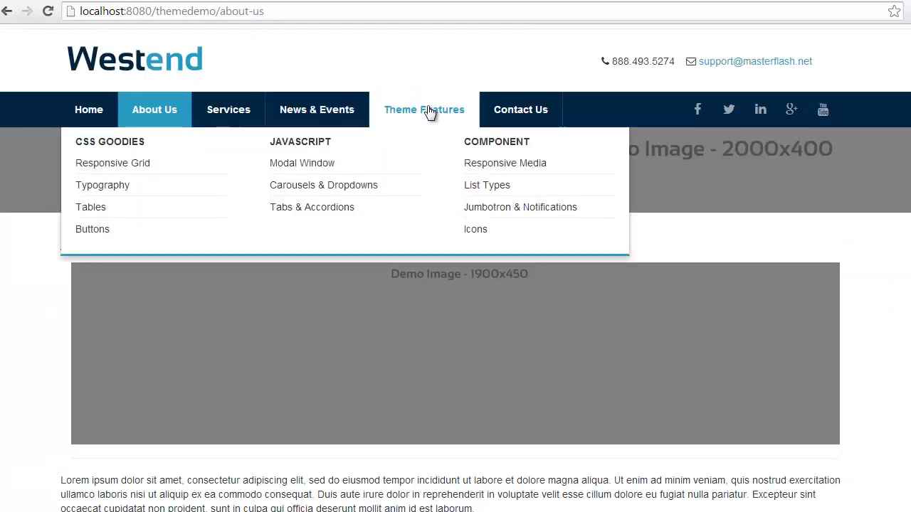
left_click(320, 117)
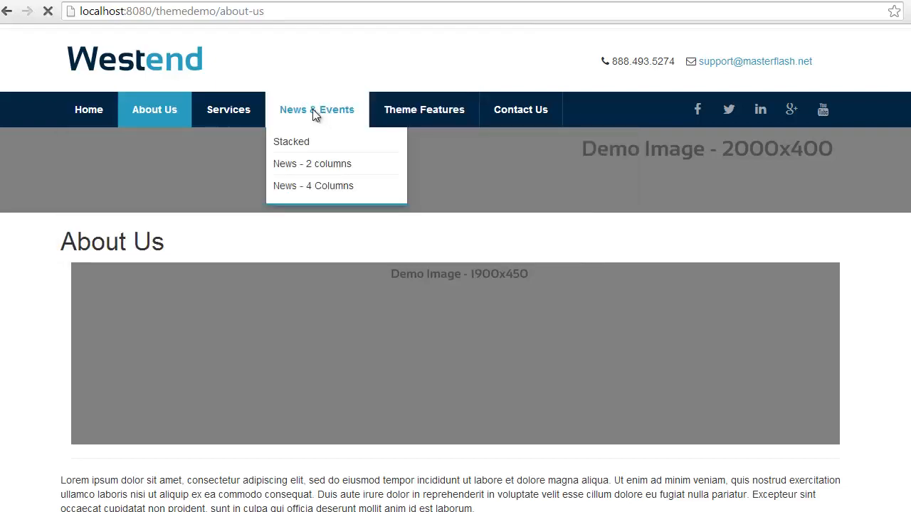
scroll(234, 197, "down", 8)
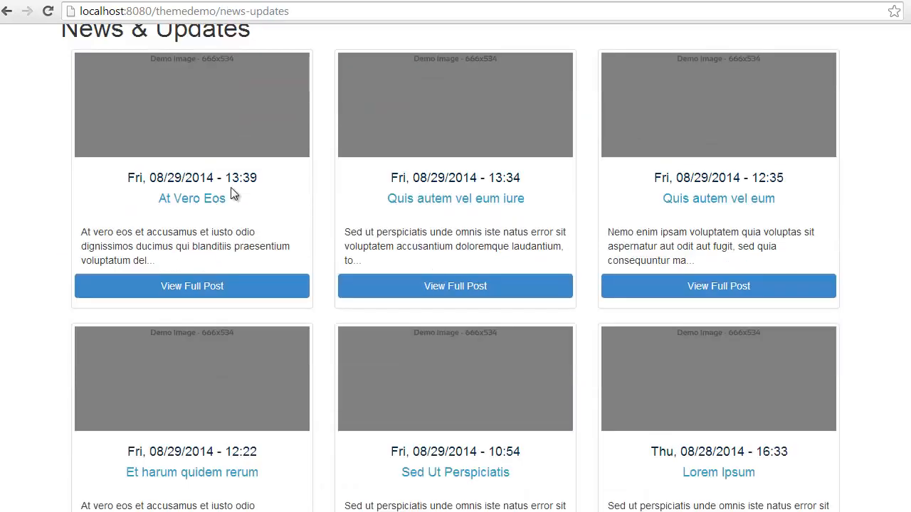
scroll(231, 196, "up", 8)
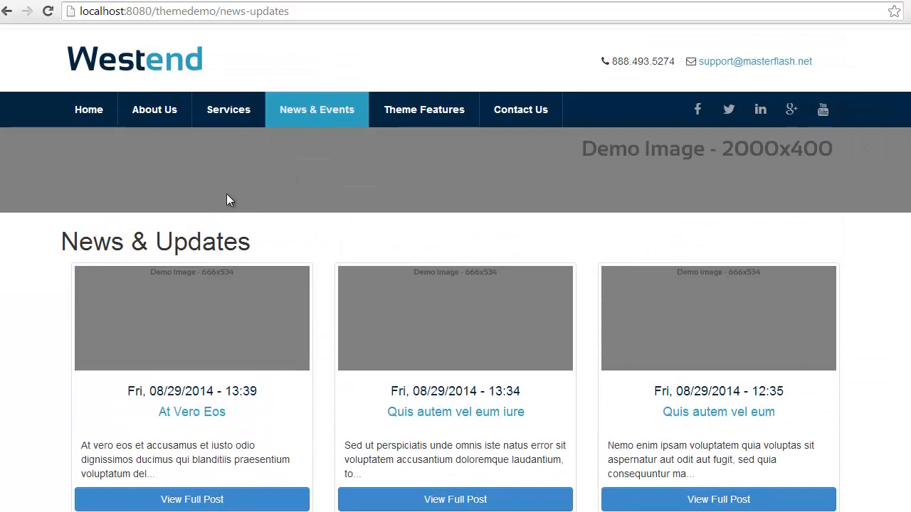
- Go to the site's /user login page and sign in as admin with the account password
left_click_drag(219, 11, 412, 36)
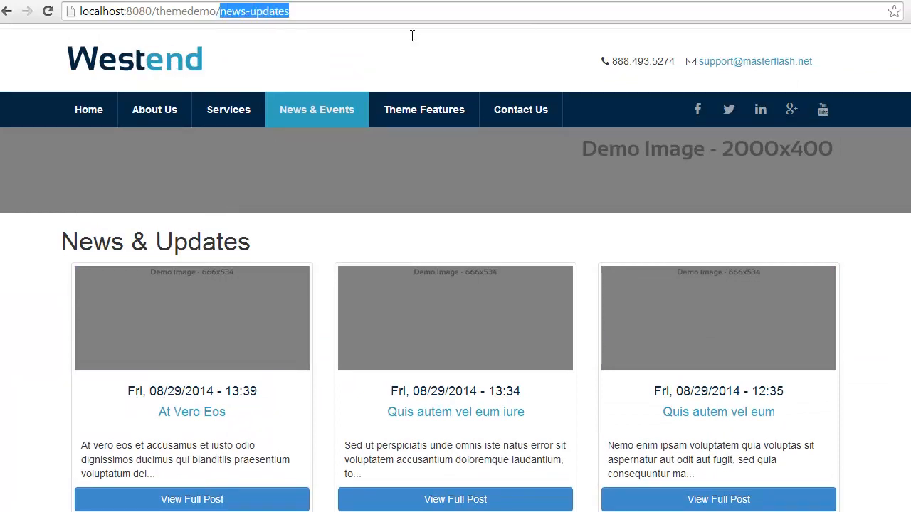
type("user")
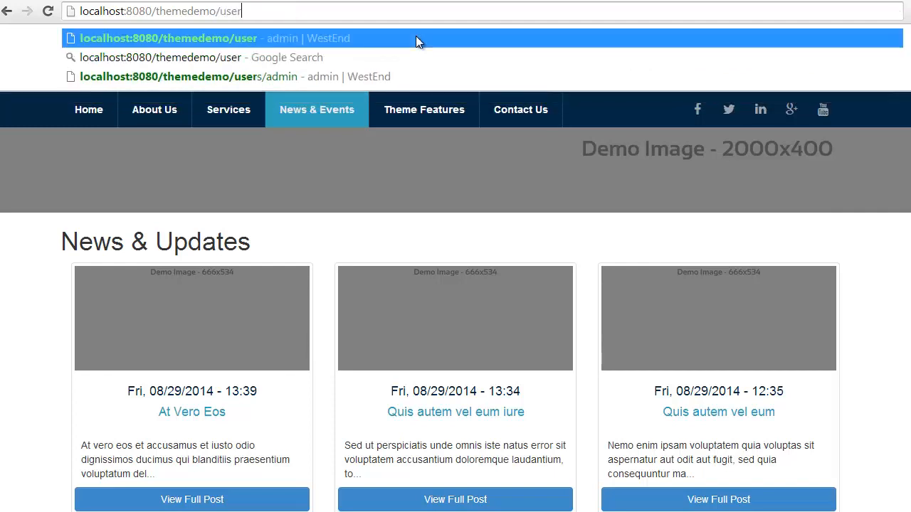
key("Return")
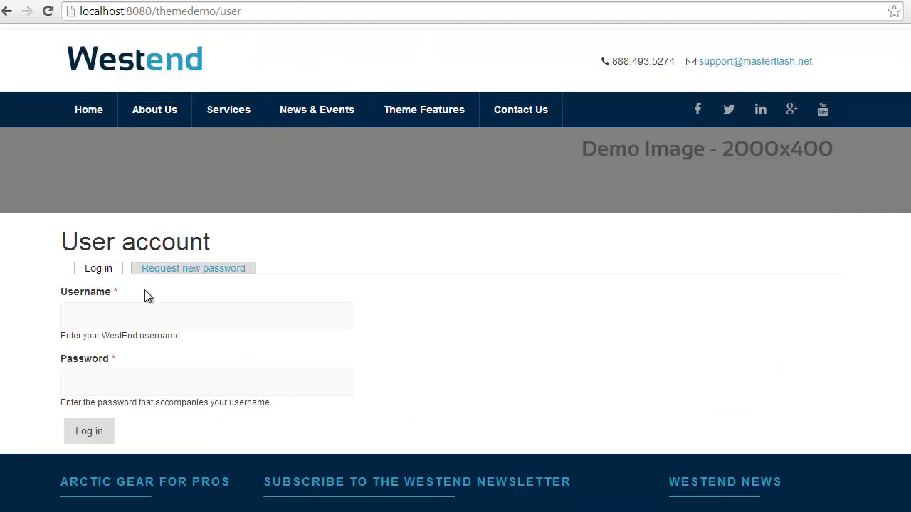
left_click(142, 310)
type("admin")
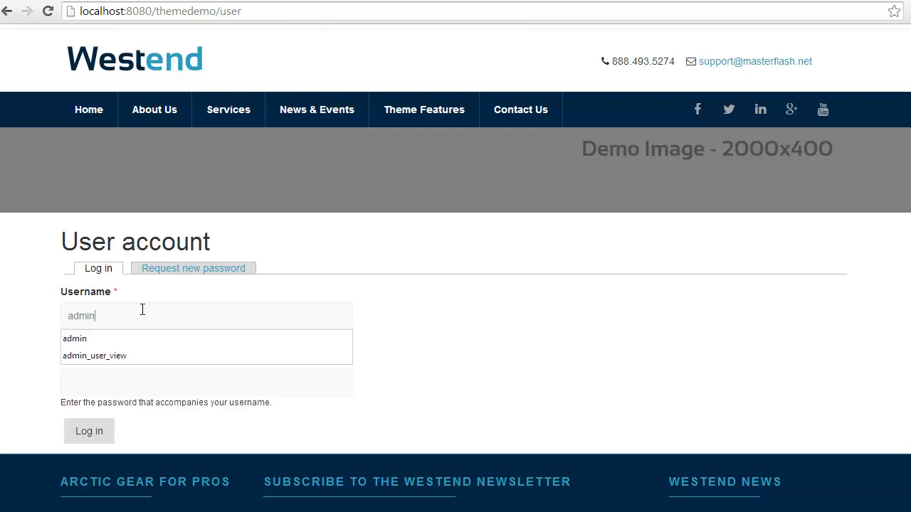
key("Tab")
type("a")
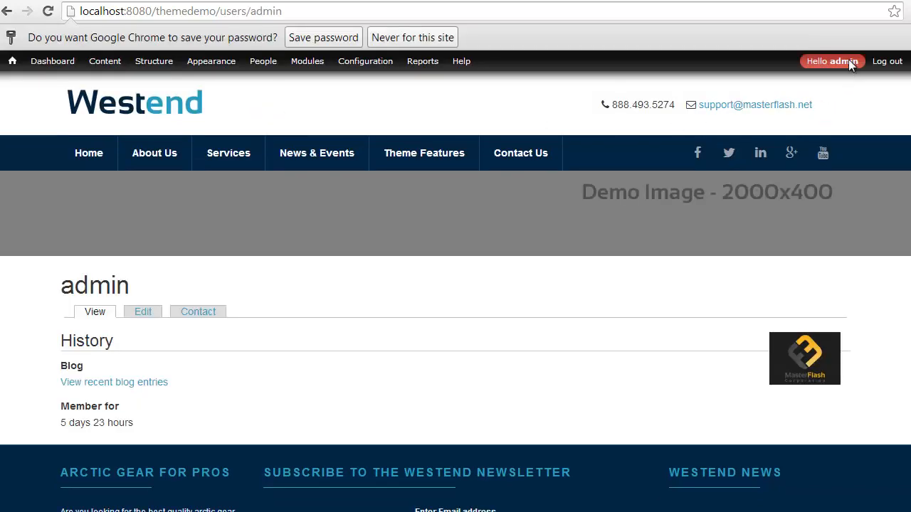
left_click(155, 314)
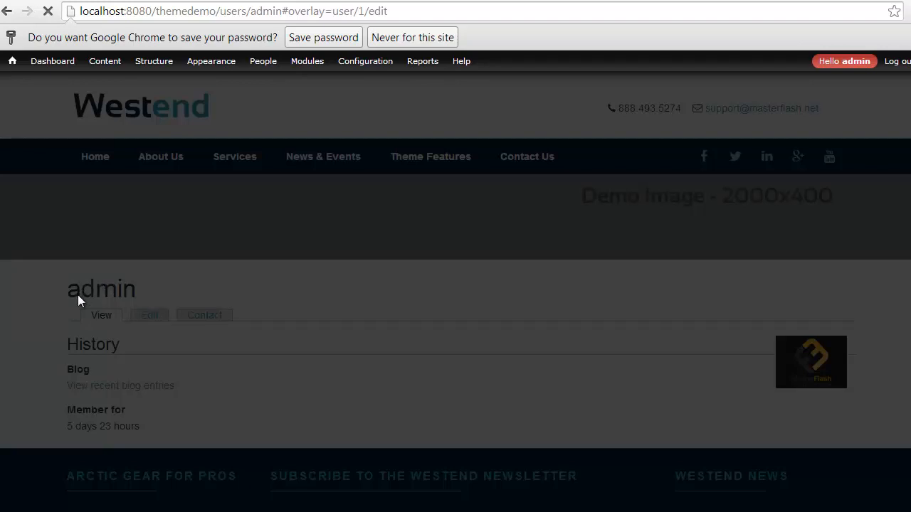
scroll(77, 295, "down", 1)
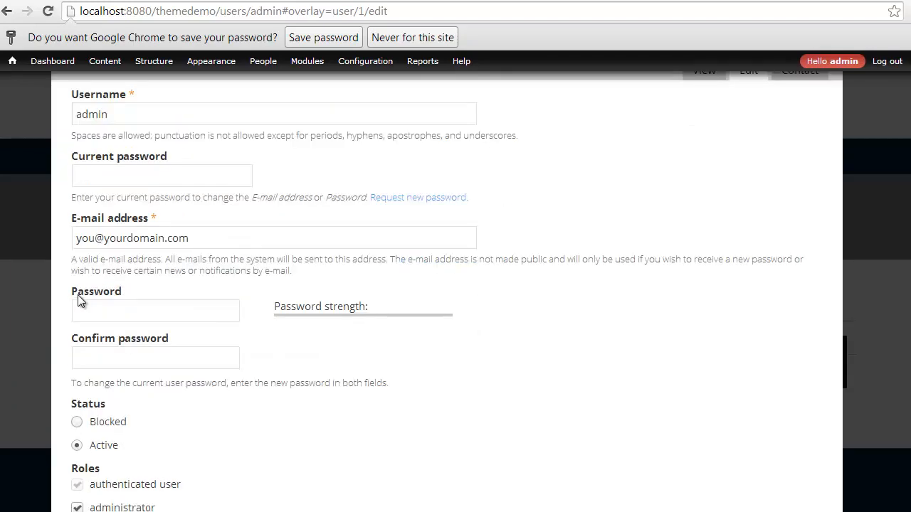
left_click_drag(214, 241, 68, 235)
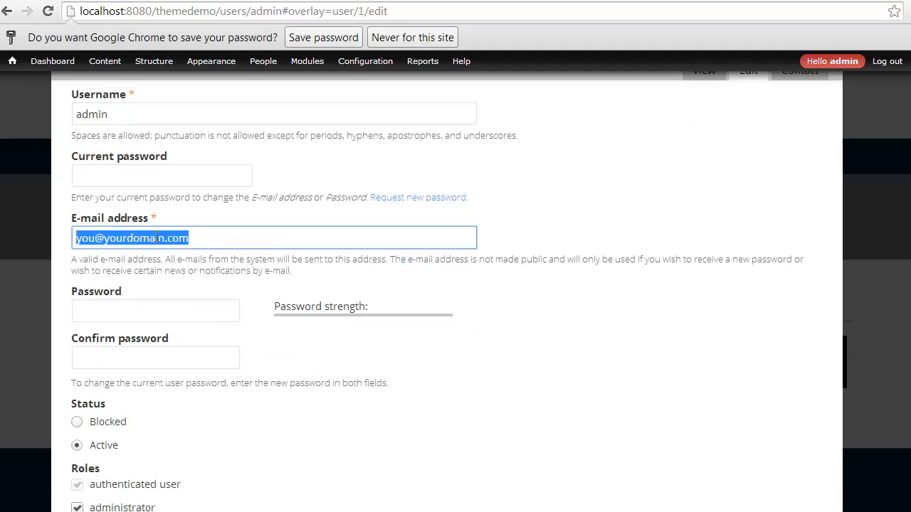
left_click_drag(114, 117, 45, 114)
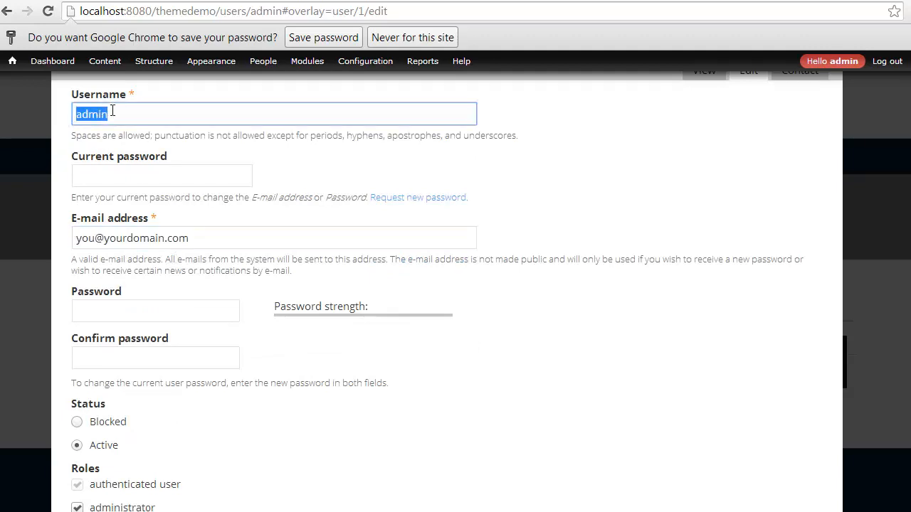
scroll(145, 234, "down", 5)
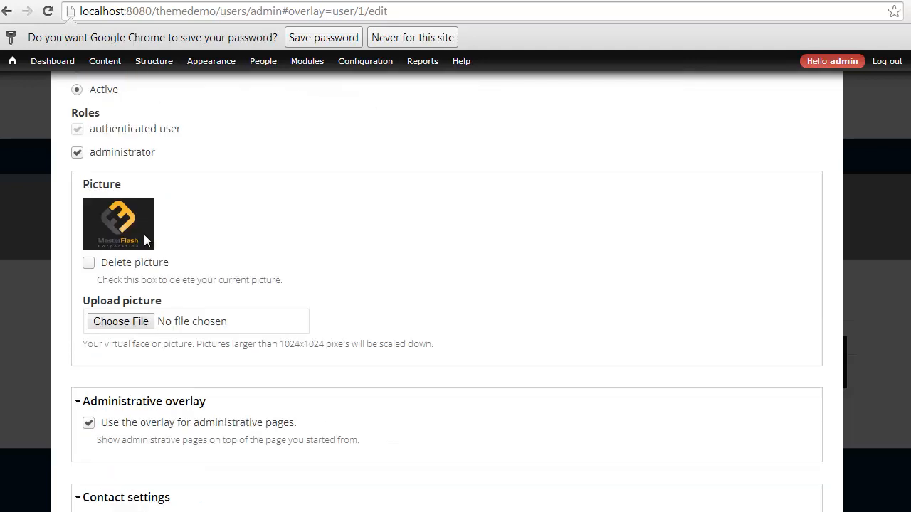
scroll(145, 237, "up", 6)
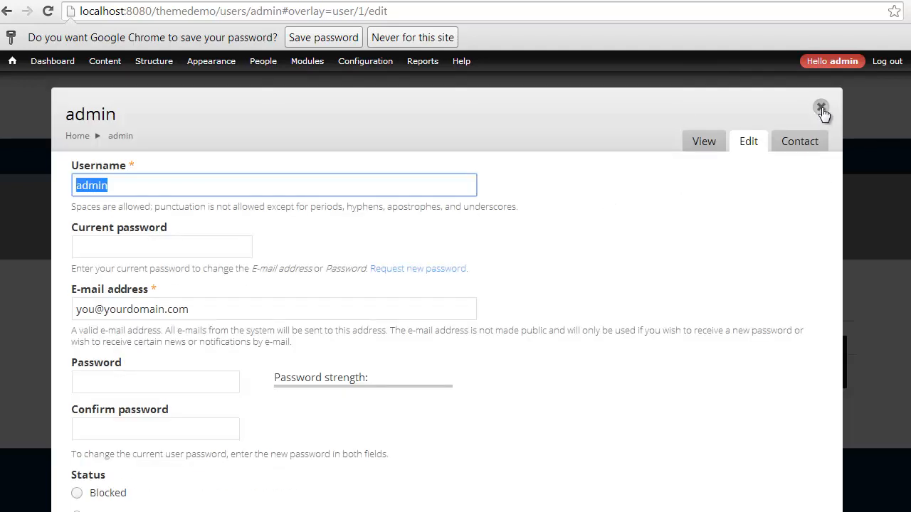
left_click(822, 109)
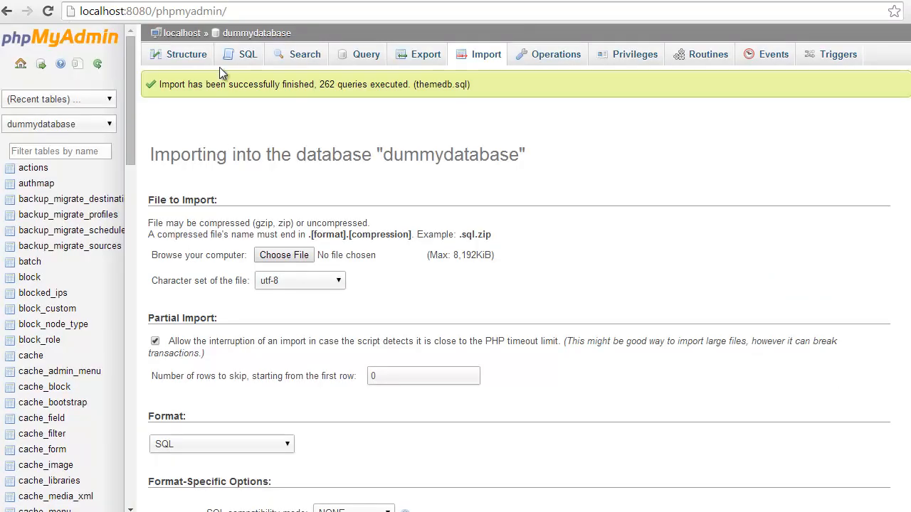
- Check all 104 dummydatabase tables, choose Drop, and confirm
left_click(254, 34)
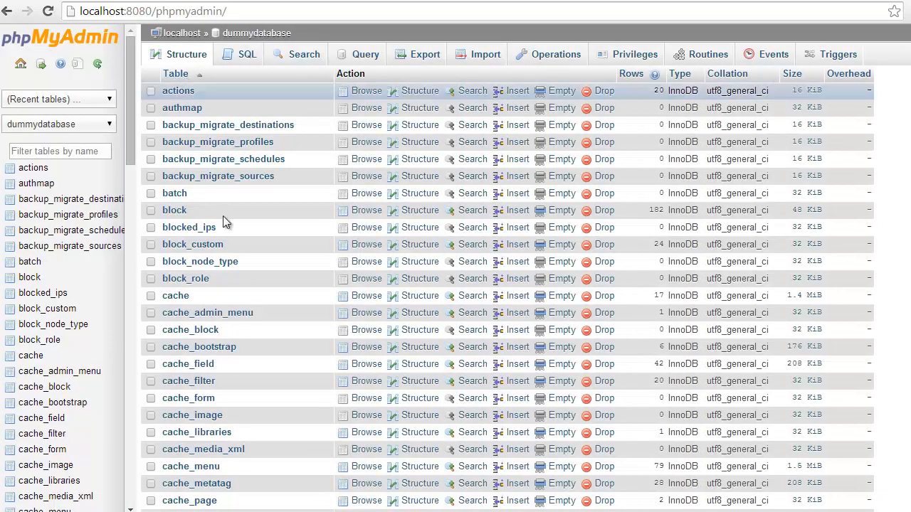
scroll(223, 215, "down", 20)
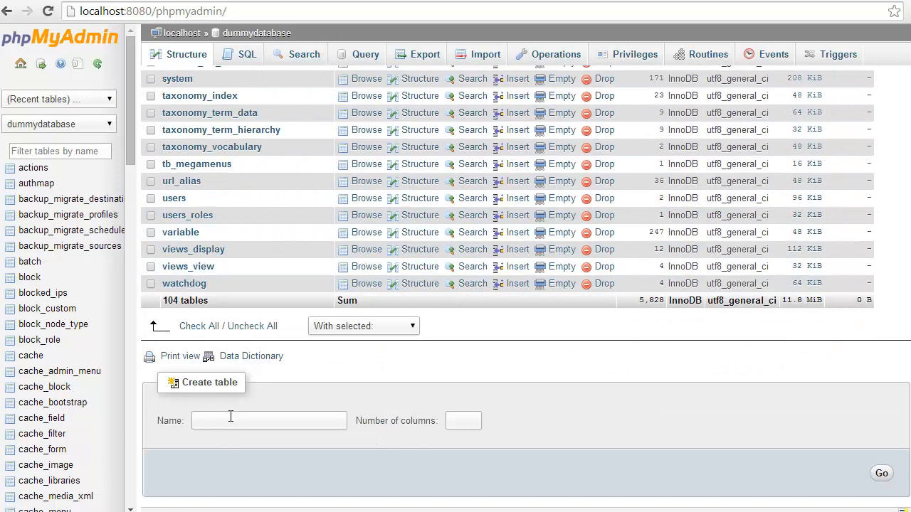
left_click(204, 326)
left_click(366, 328)
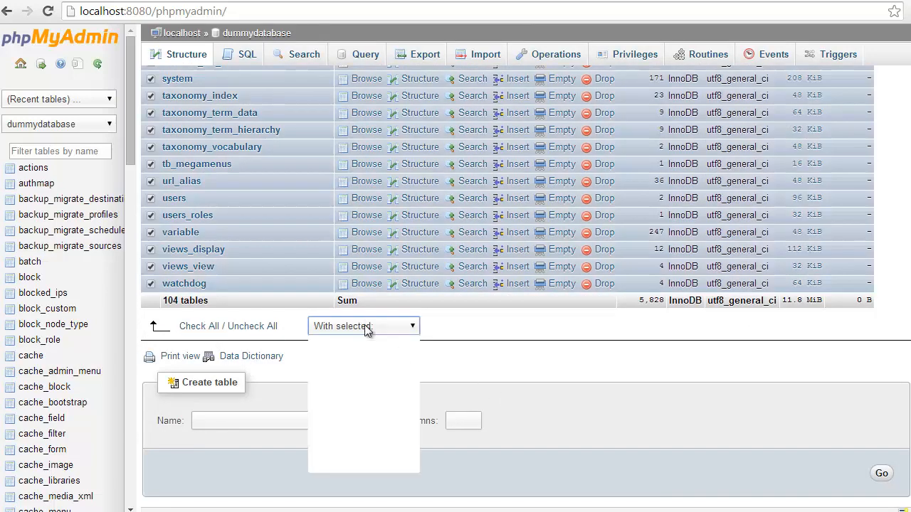
left_click(349, 389)
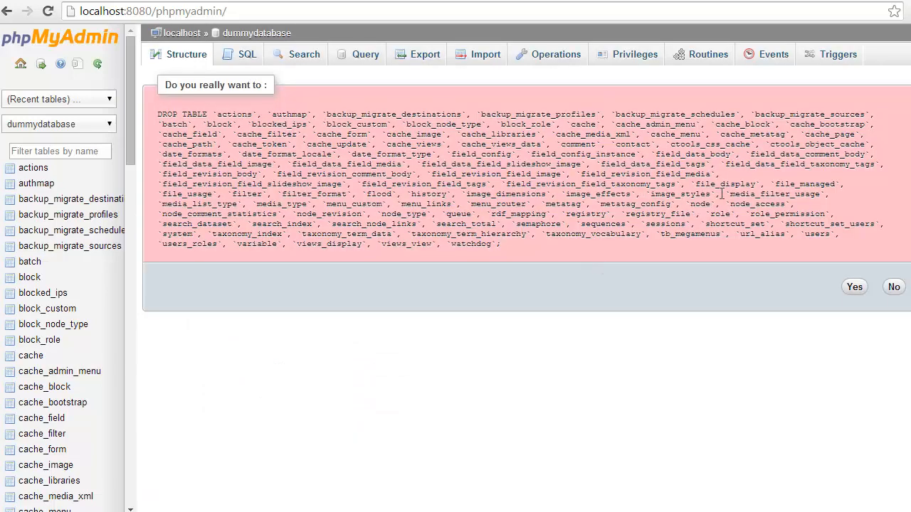
left_click(853, 287)
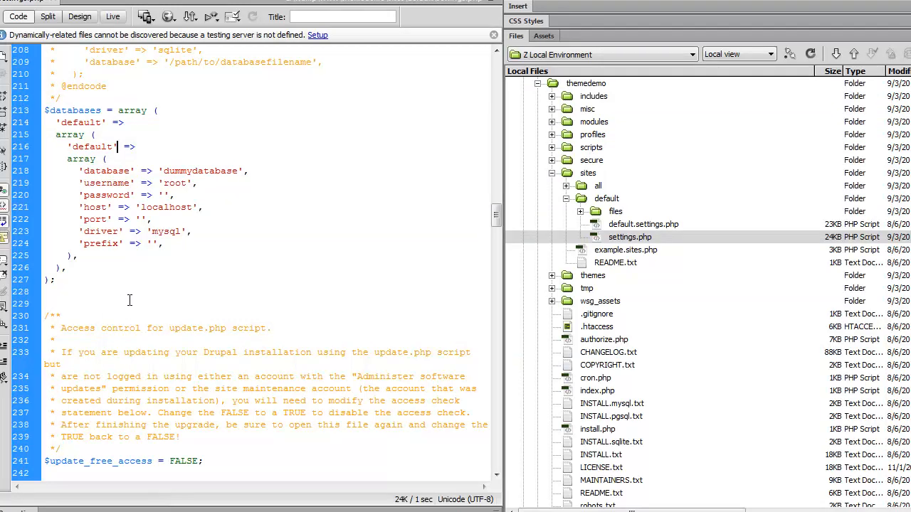
- Select the $databases array in settings.php to review it, then clear the selection
left_click_drag(57, 281, 61, 219)
left_click_drag(57, 186, 39, 113)
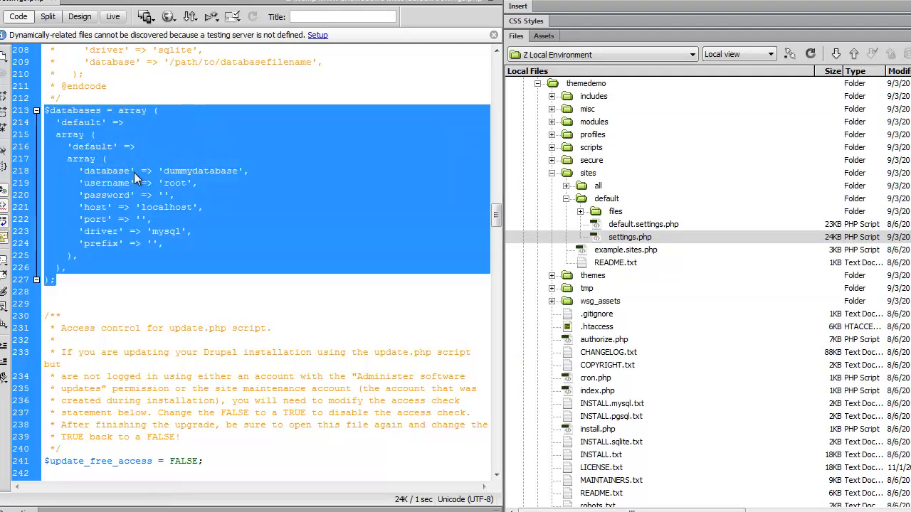
left_click(172, 175)
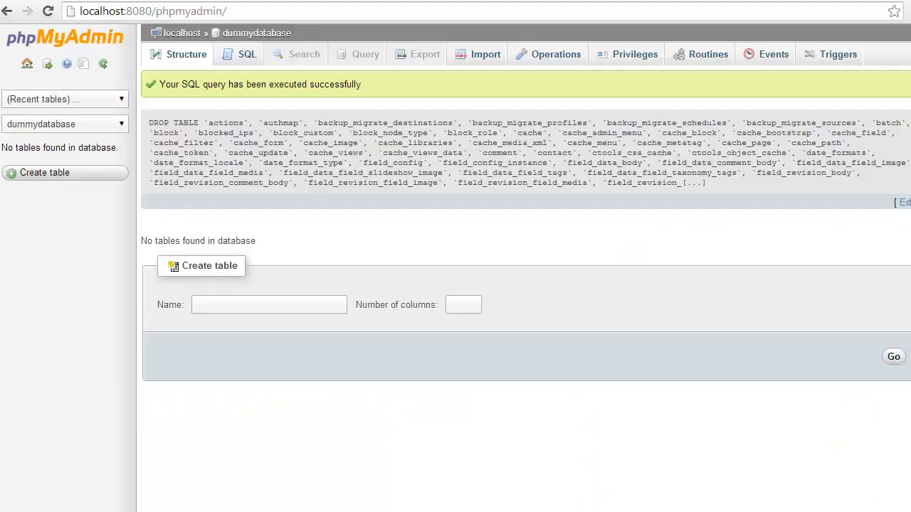
- Load localhost:8080/themedemo/install.php in a new tab and continue with the Standard profile
left_click(177, 3)
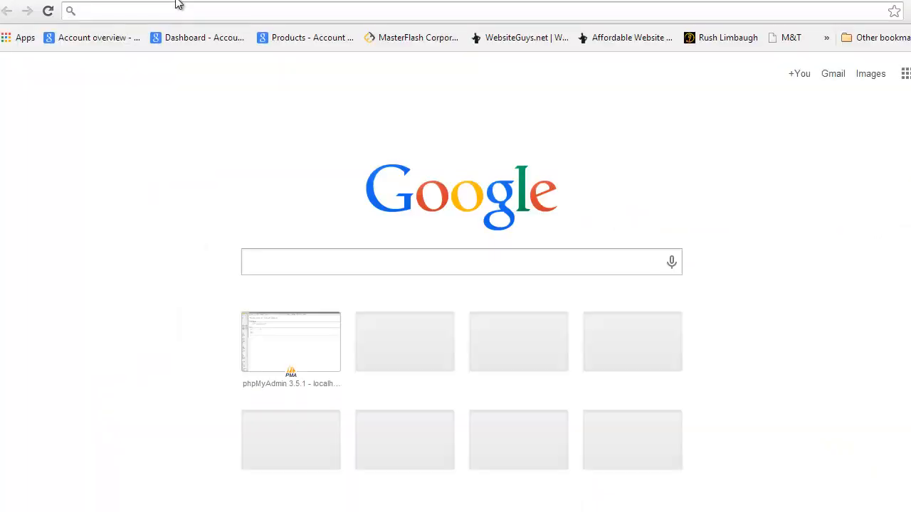
type("localhost:8080/themedemo/")
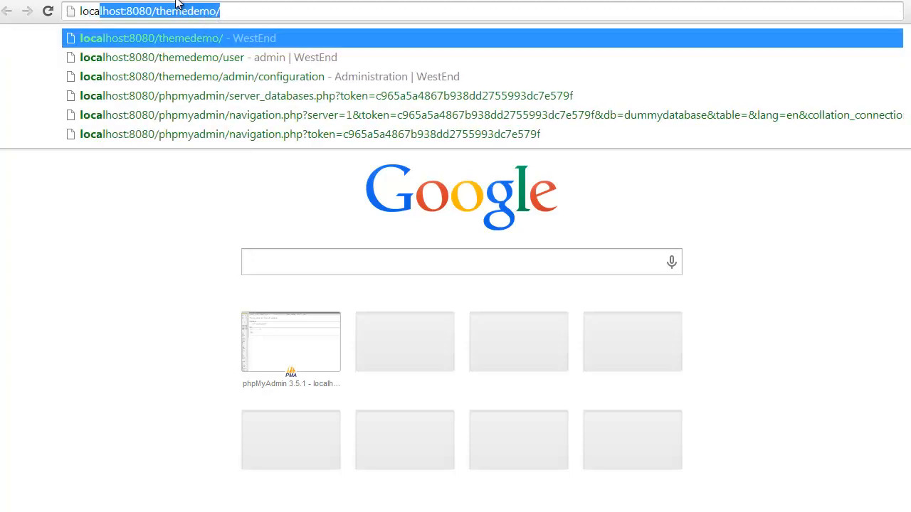
key("End")
type("insta")
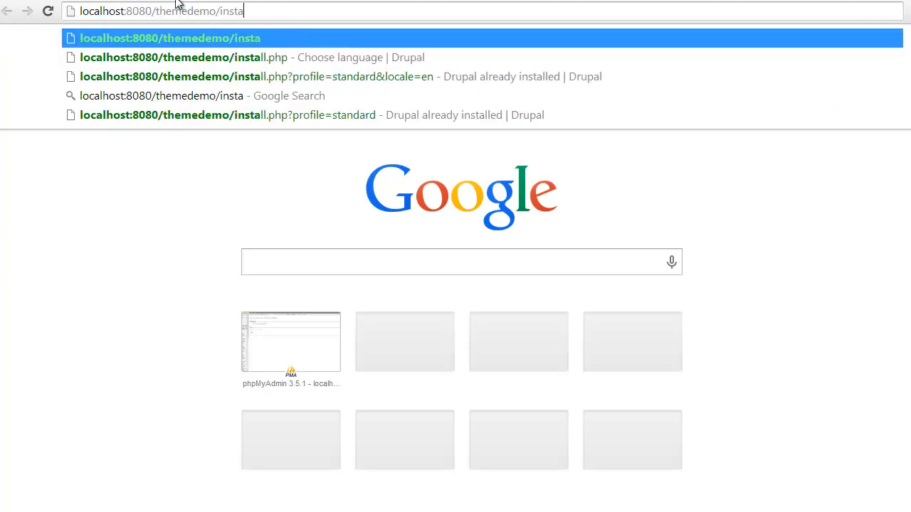
type("ll.php")
key("Return")
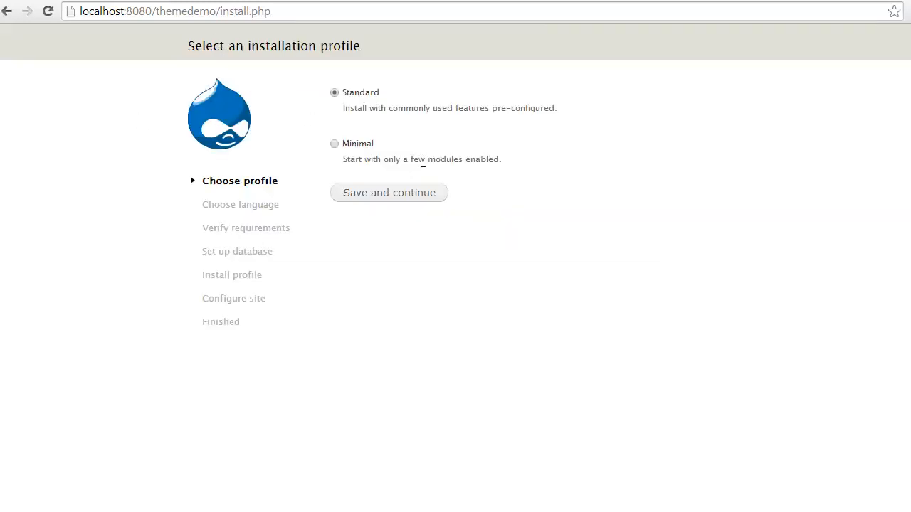
left_click(391, 200)
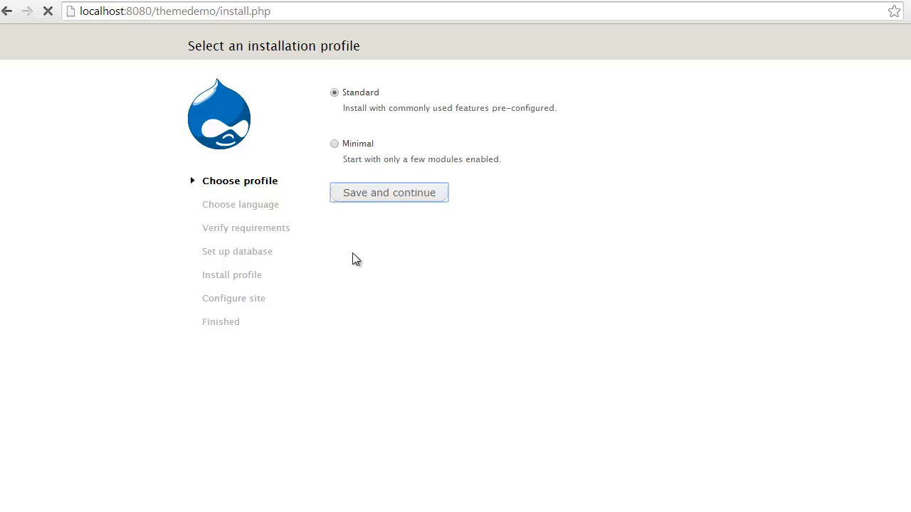
left_click(357, 154)
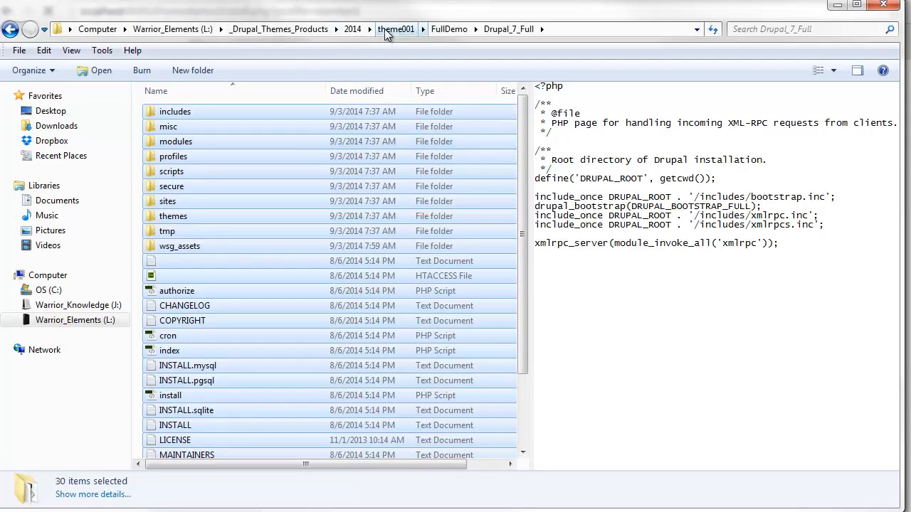
- Browse to FullDemo > Drupal_7_Full > secure > backup_migrate > manual and select both WestEnd backup files
left_click(399, 29)
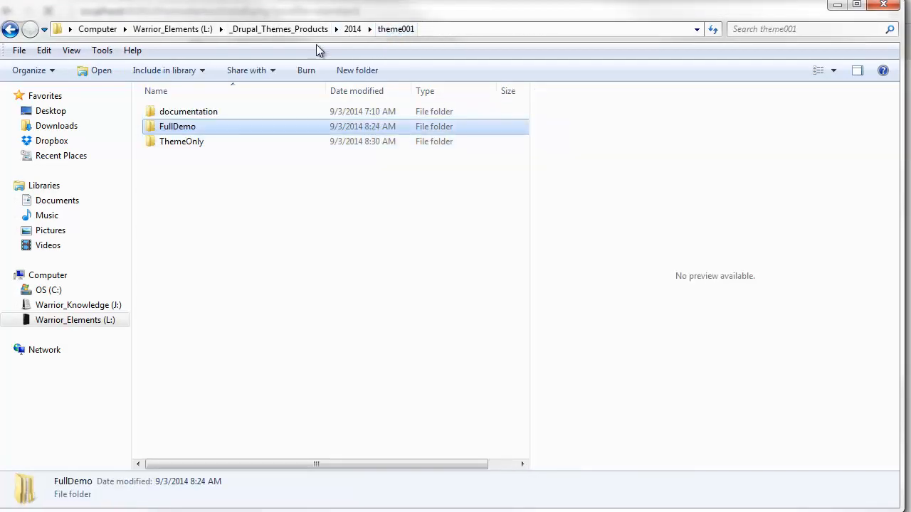
double_click(182, 128)
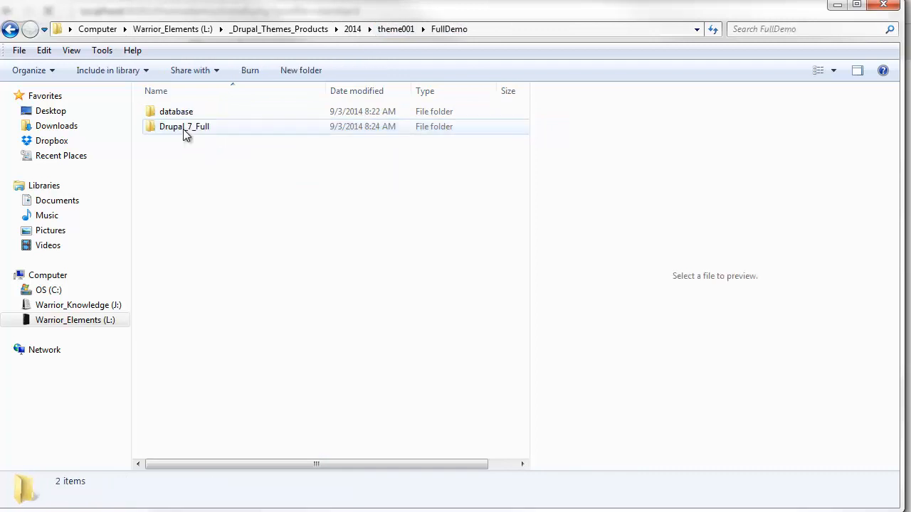
double_click(196, 130)
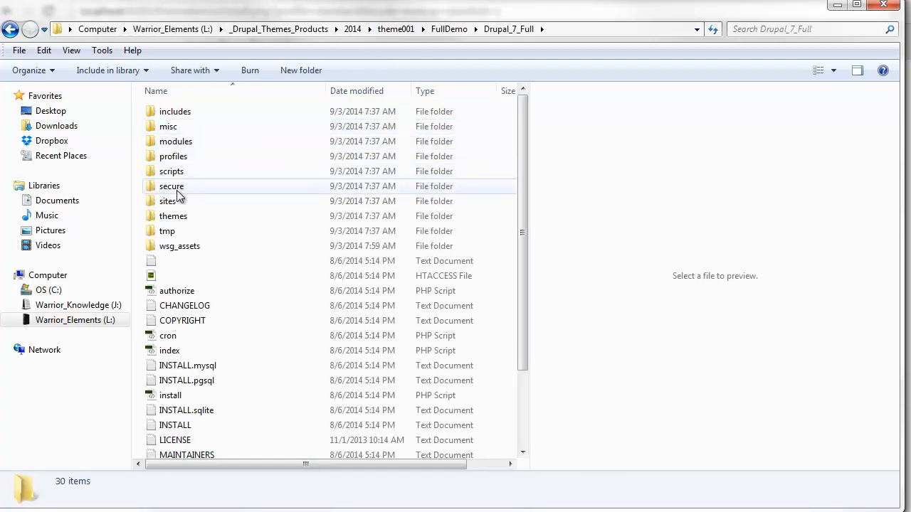
double_click(176, 190)
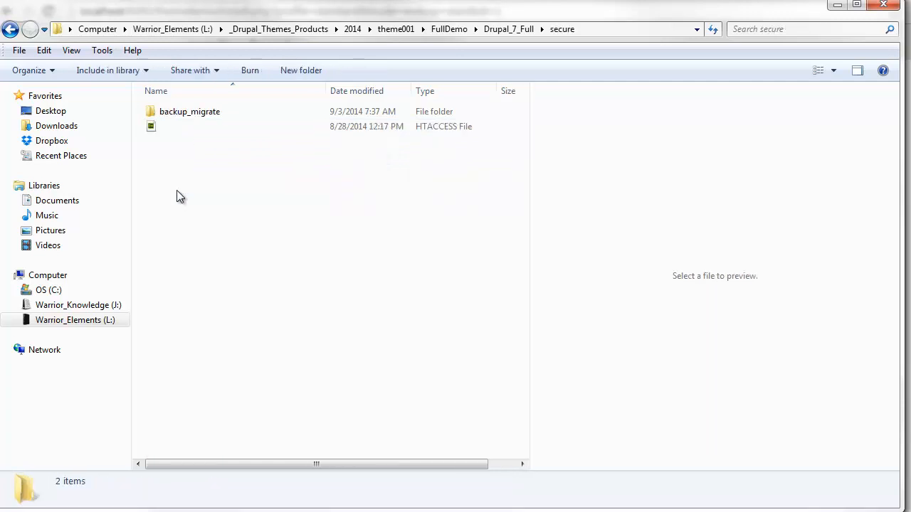
double_click(174, 113)
left_click(173, 112)
double_click(174, 112)
left_click_drag(188, 171, 177, 118)
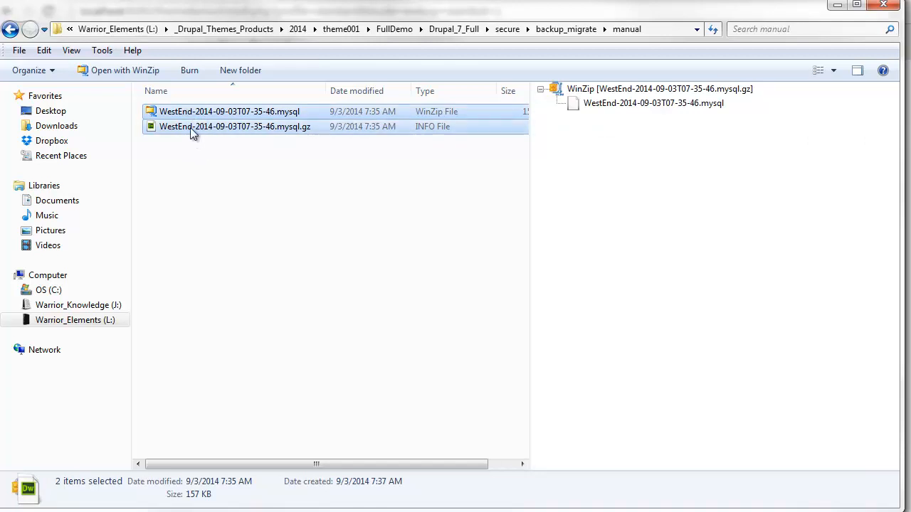
- Navigate back up to the Drupal_7_Full folder
left_click(10, 30)
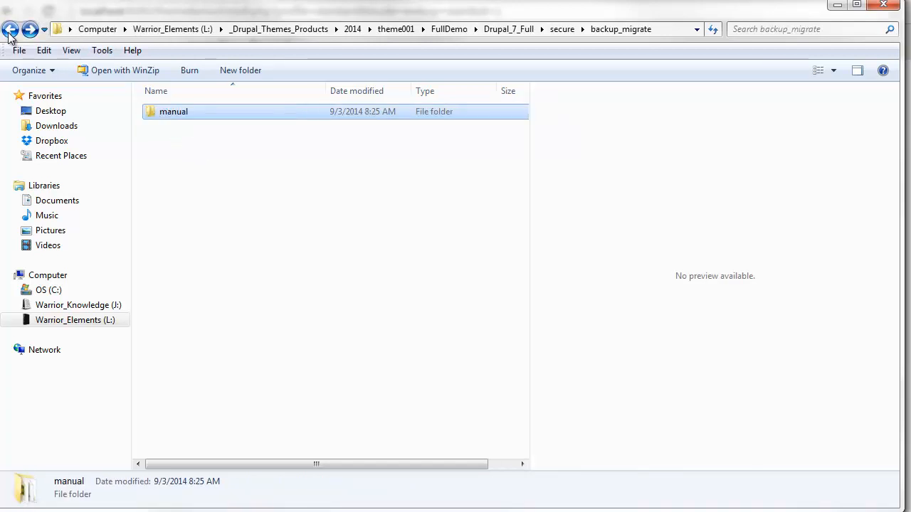
left_click(9, 31)
left_click(9, 31)
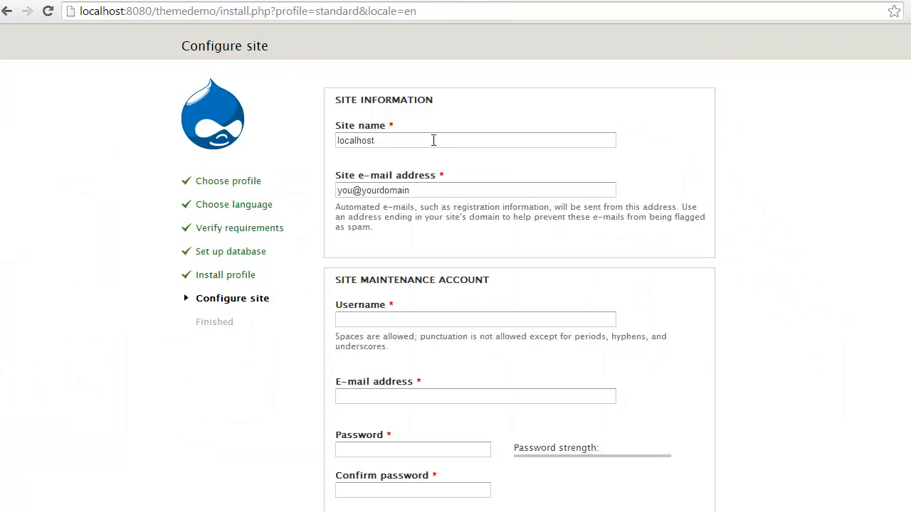
- Set the site e-mail to the suggested .com address, and enter username admin with its e-mail and password
left_click(430, 188)
double_click(429, 189)
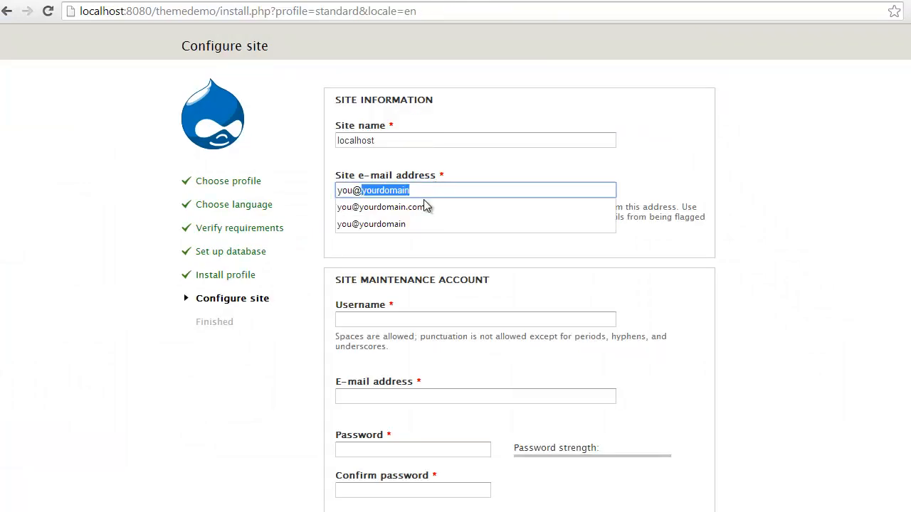
left_click(443, 206)
left_click(438, 319)
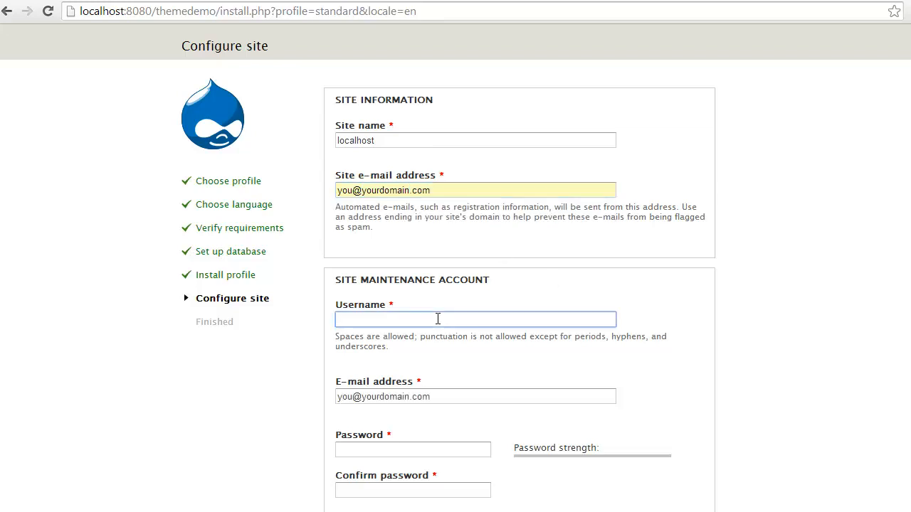
type("admin")
key("Tab")
key("Tab")
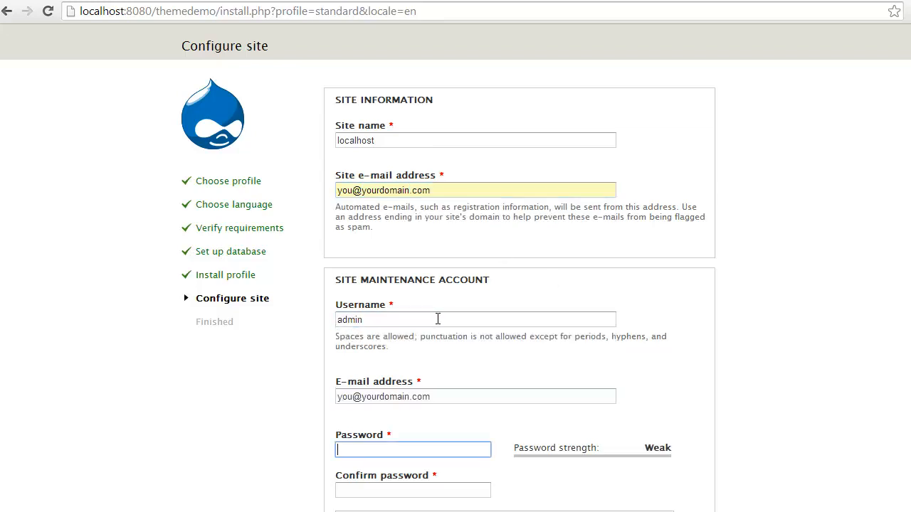
type("aadmin1")
key("Tab")
type("adm")
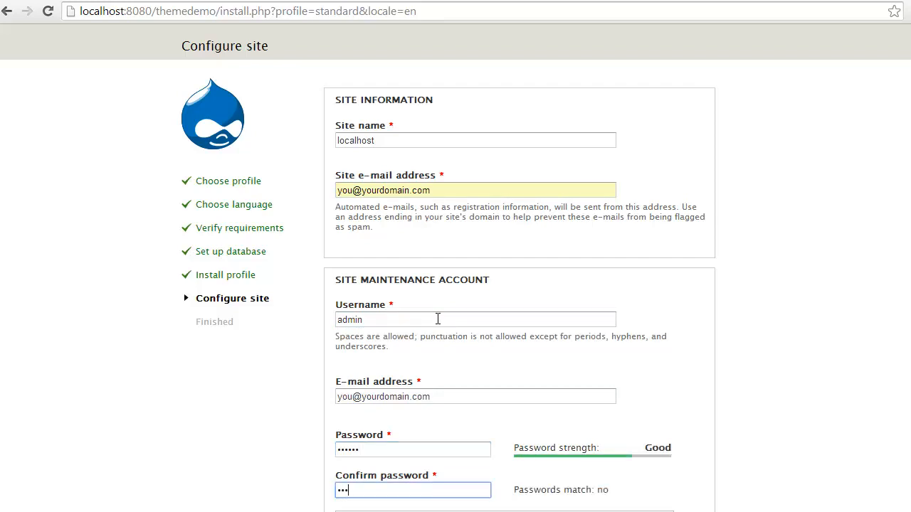
type("in1")
- Choose United States as the default country and submit the site configuration
scroll(455, 299, "down", 4)
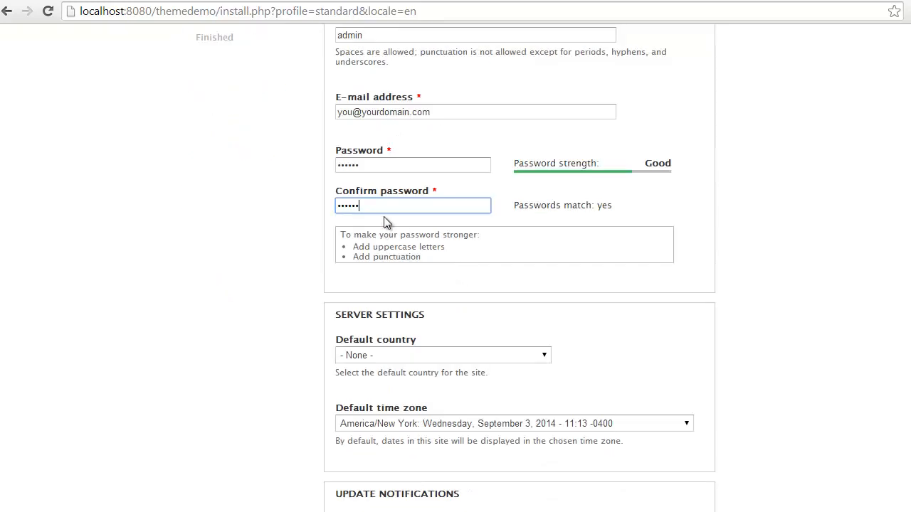
scroll(363, 219, "up", 3)
scroll(359, 114, "down", 1)
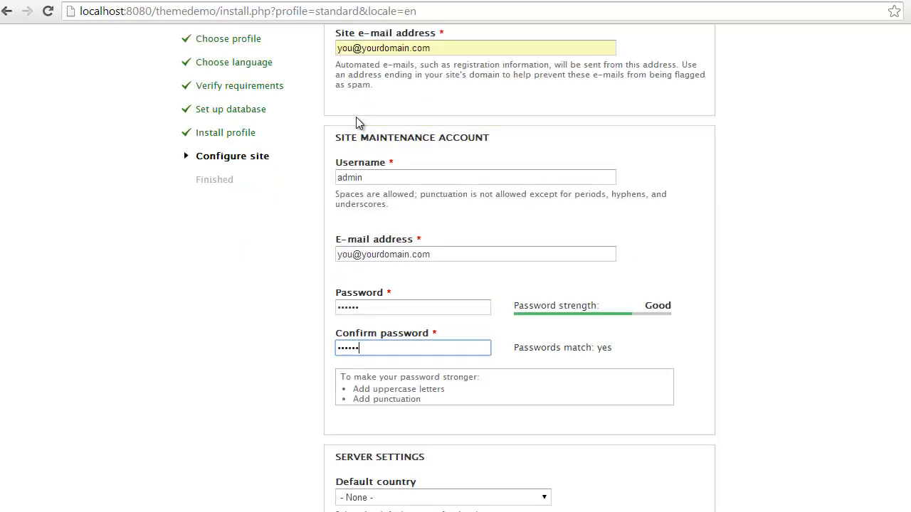
scroll(358, 122, "down", 4)
left_click(358, 217)
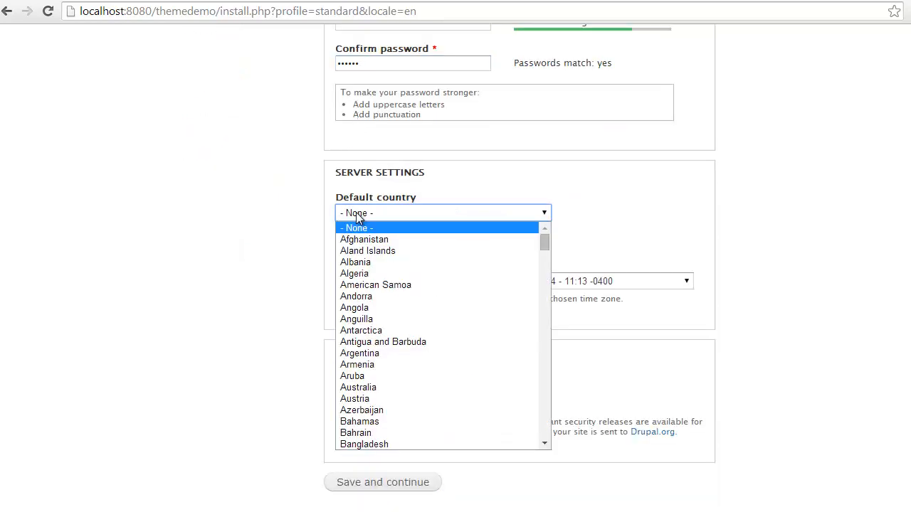
key("u")
key("n")
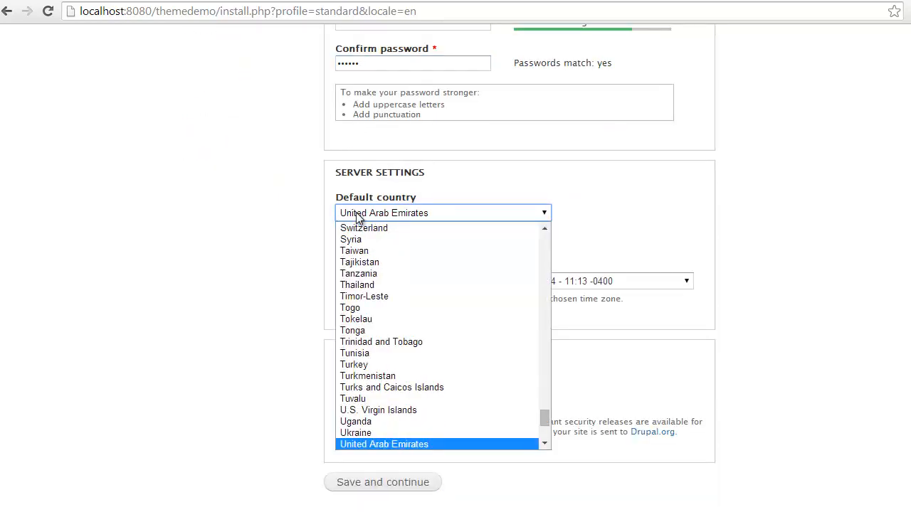
key("Down")
key("Down")
left_click(379, 446)
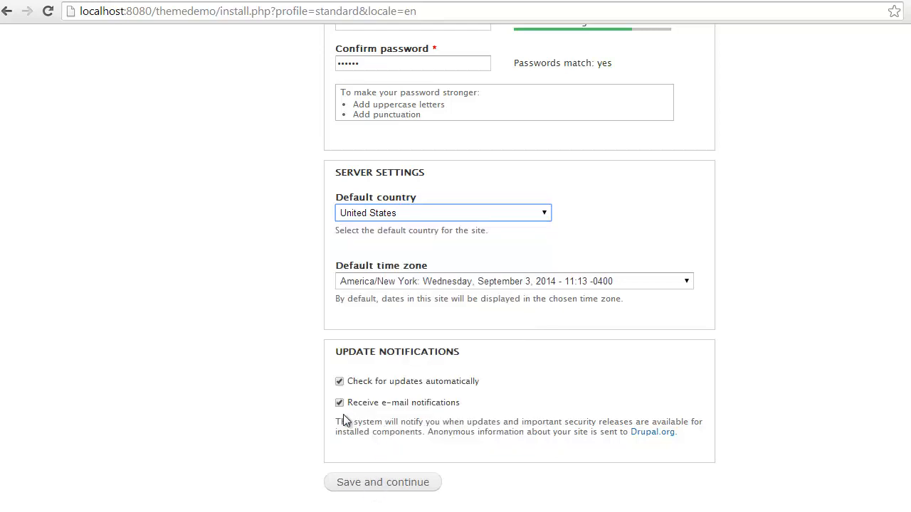
left_click(363, 475)
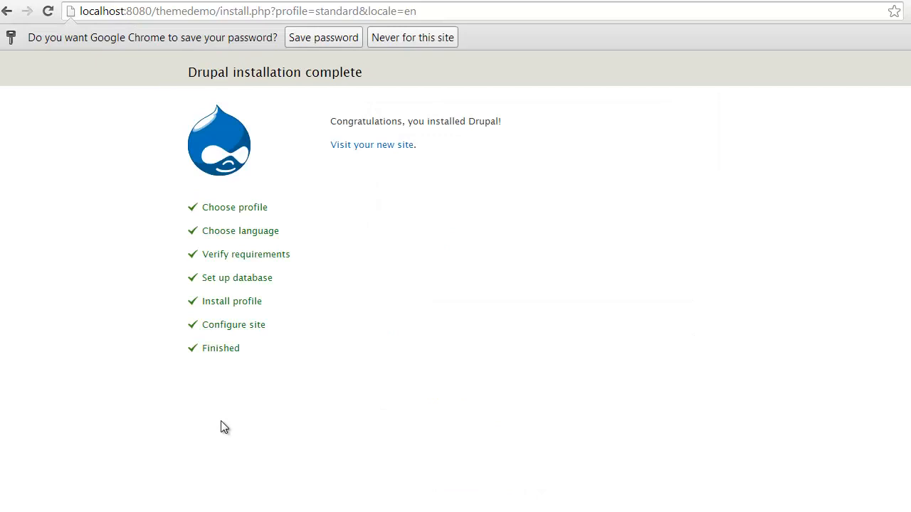
- From the new site's Modules page, enable Backup and Migrate and save the configuration
left_click(367, 146)
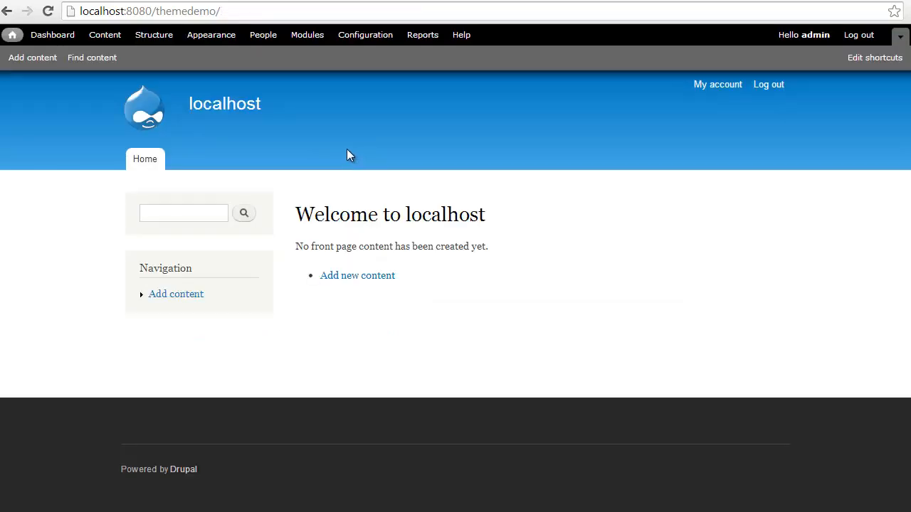
left_click(307, 39)
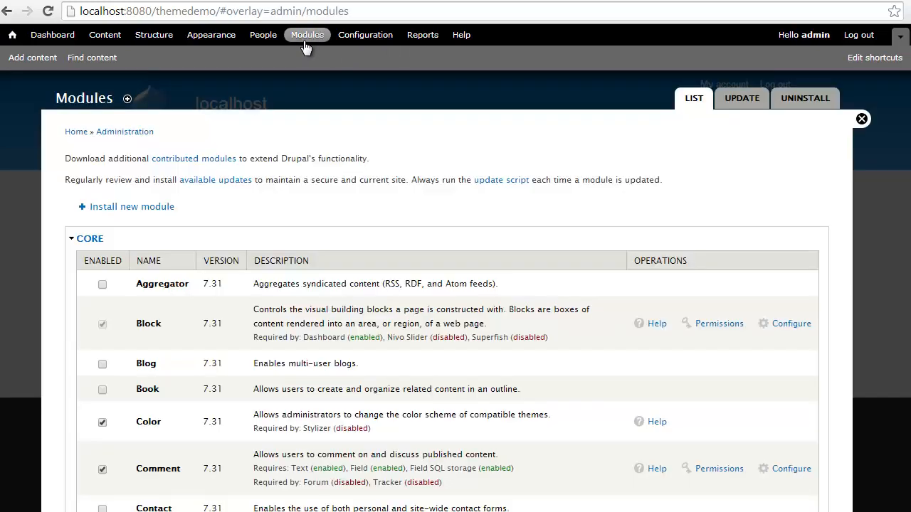
key("ctrl+f")
type("backup")
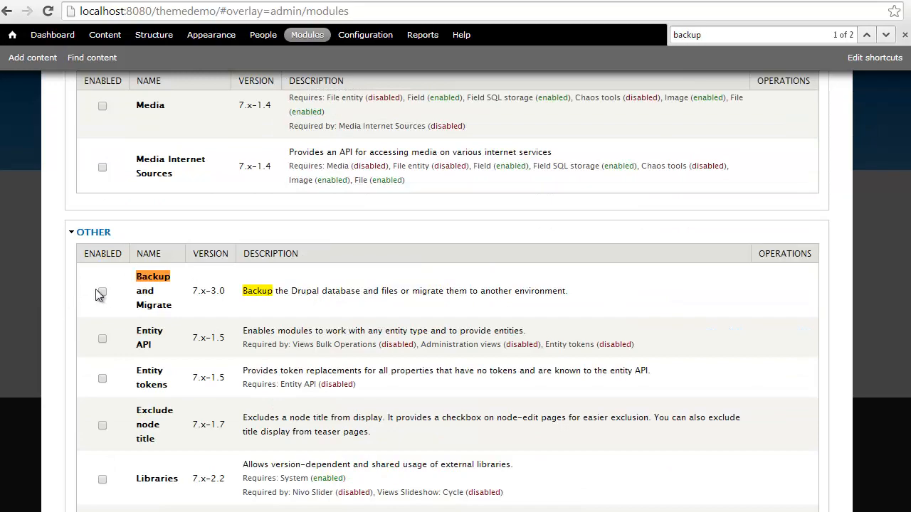
scroll(93, 299, "down", 4)
scroll(80, 305, "down", 15)
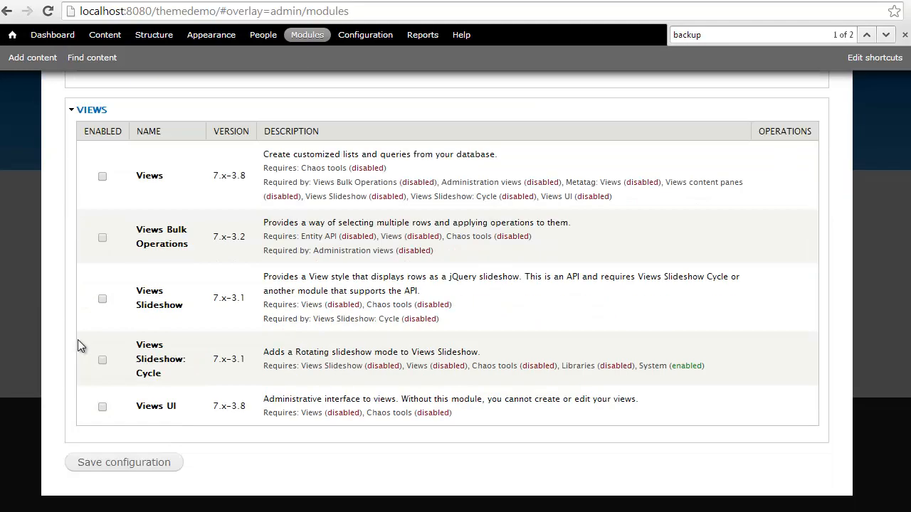
left_click(100, 464)
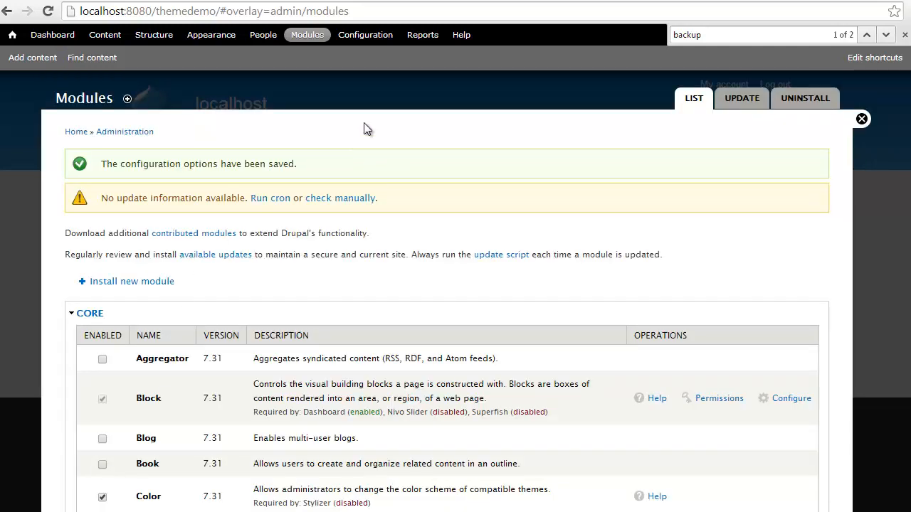
- Open the Configuration page and check the secure > backup_migrate folder in Explorer
left_click(365, 37)
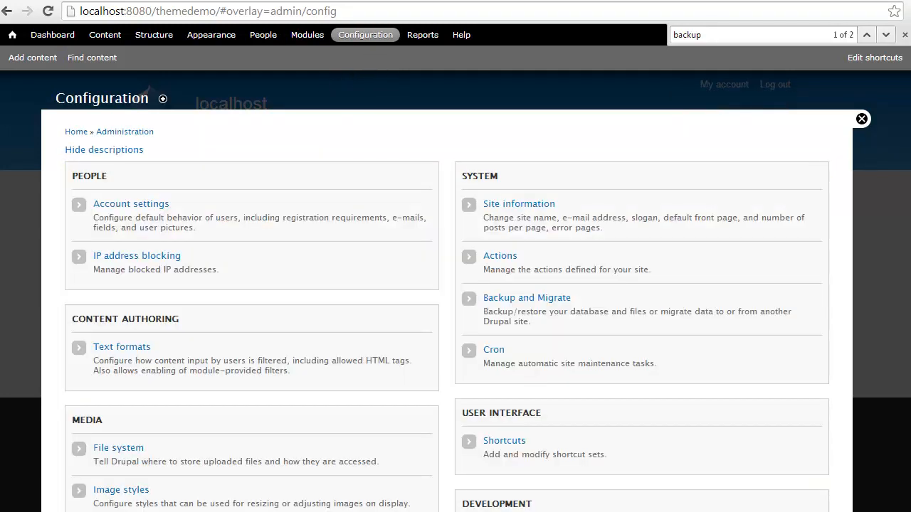
key("alt+Tab")
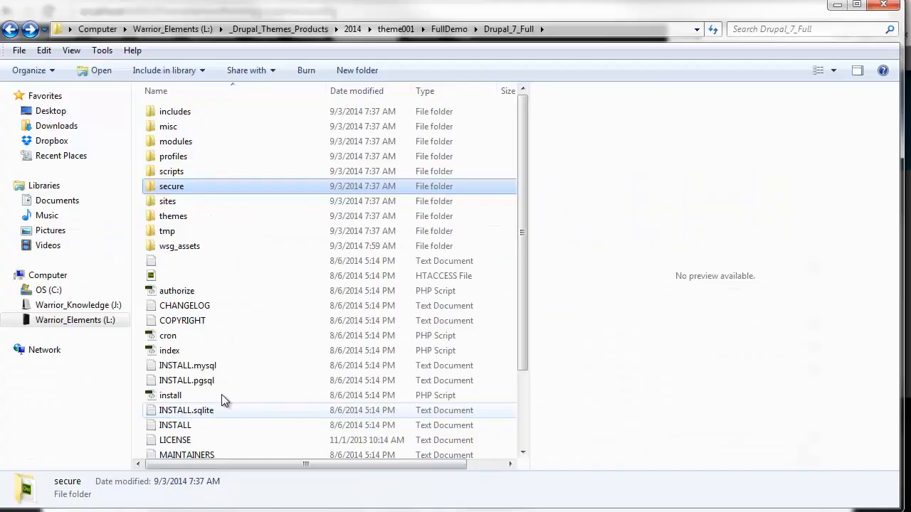
double_click(171, 190)
double_click(173, 111)
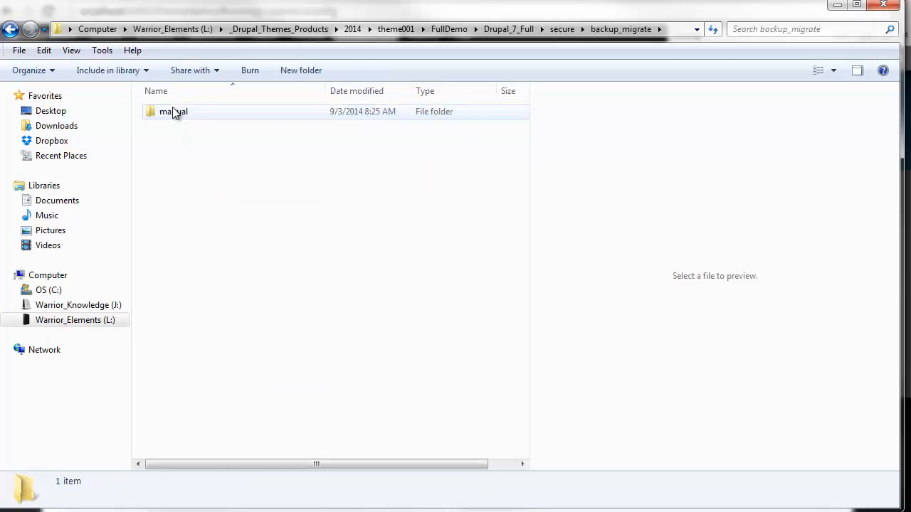
left_click(837, 5)
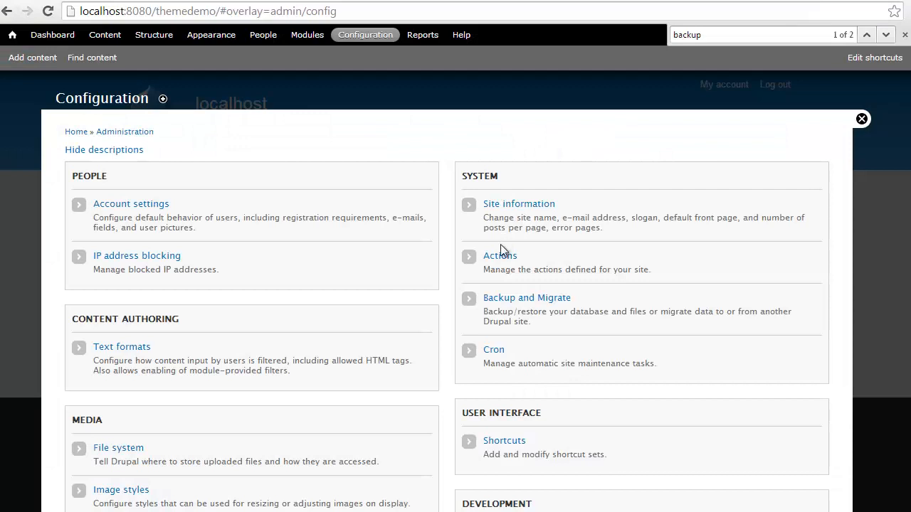
- In File system settings, use 'secure' as the private path and 'tmp' as the temporary directory, then save
scroll(282, 240, "down", 1)
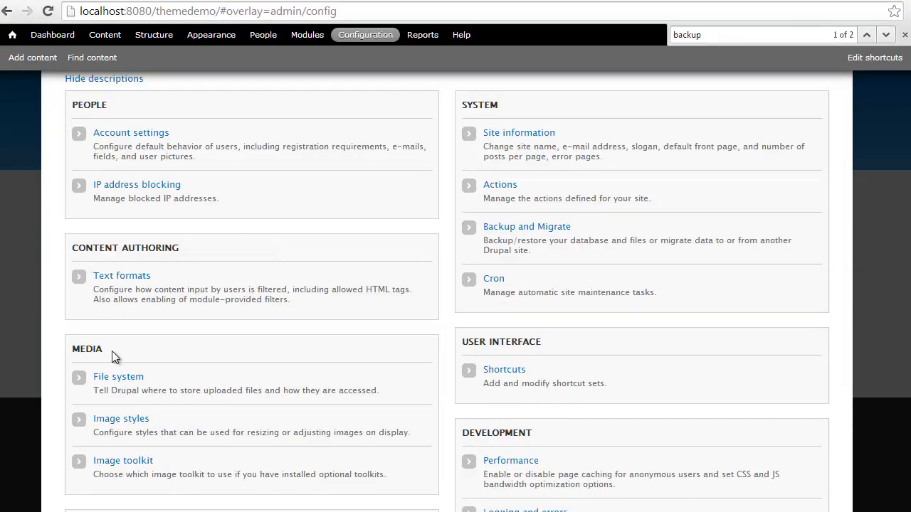
left_click_drag(76, 351, 114, 351)
left_click(119, 378)
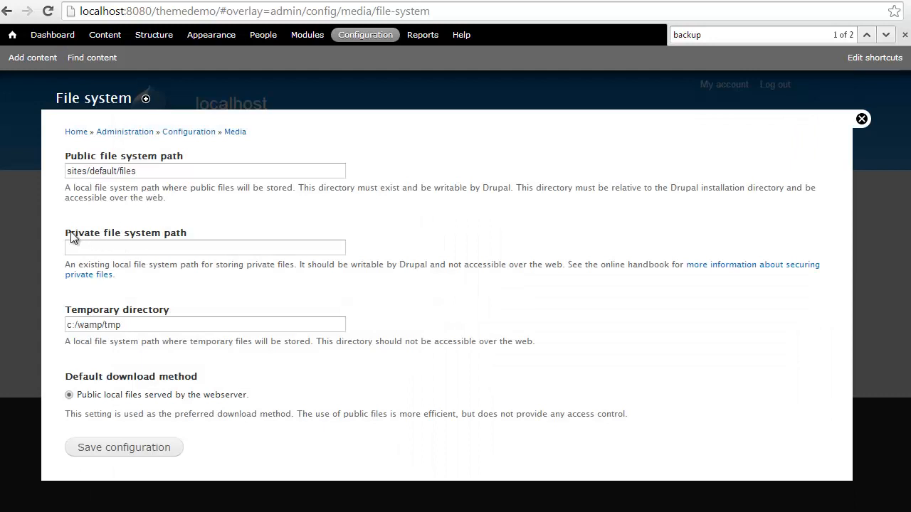
left_click(145, 247)
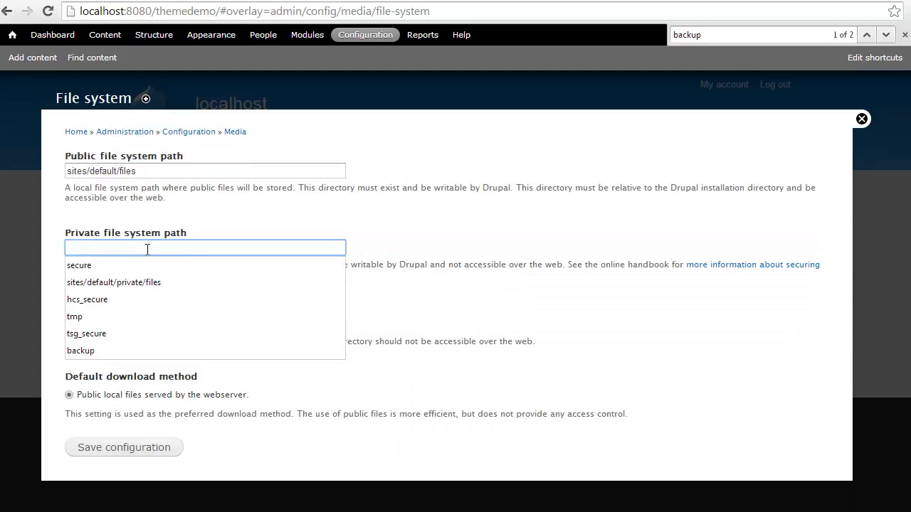
type("se")
left_click(120, 268)
left_click_drag(137, 324, 29, 320)
type("tmp")
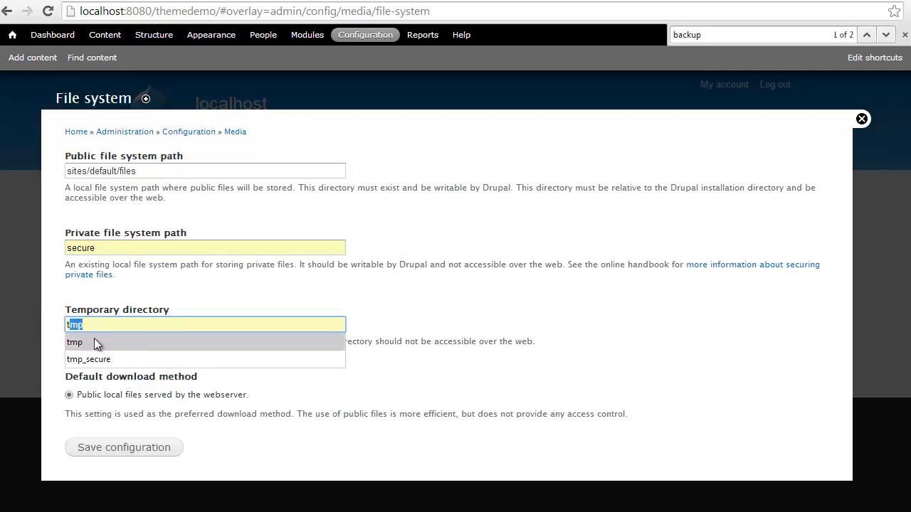
left_click(97, 345)
left_click(116, 452)
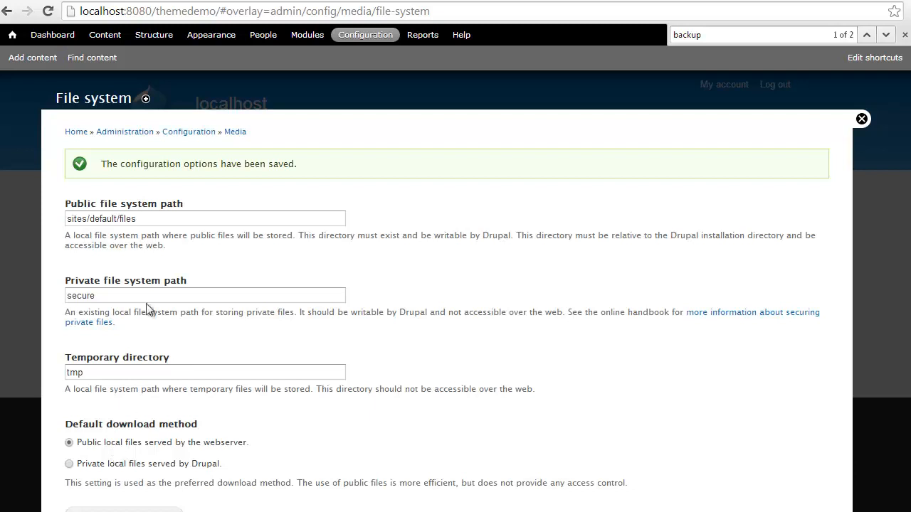
- Restore the Default Database from the WestEnd-2014-09-03T07-35-46.mysql.gz saved backup
left_click(361, 39)
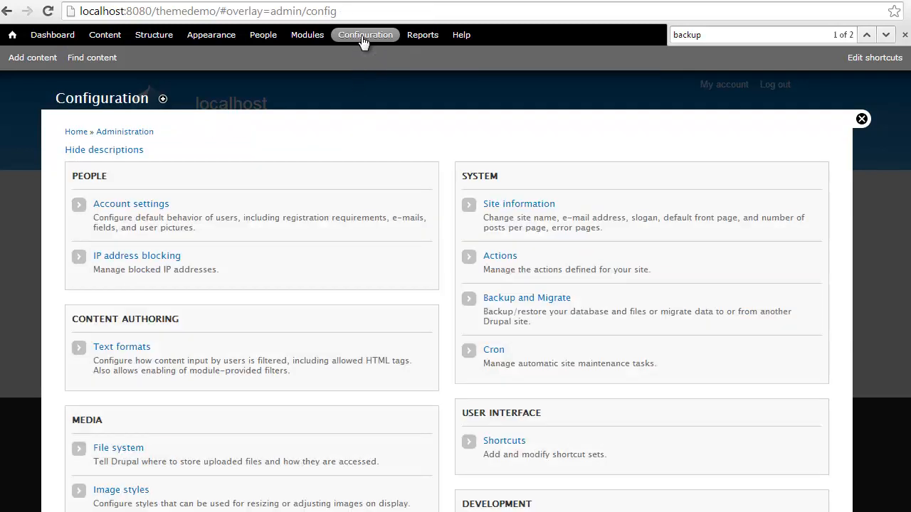
left_click(509, 300)
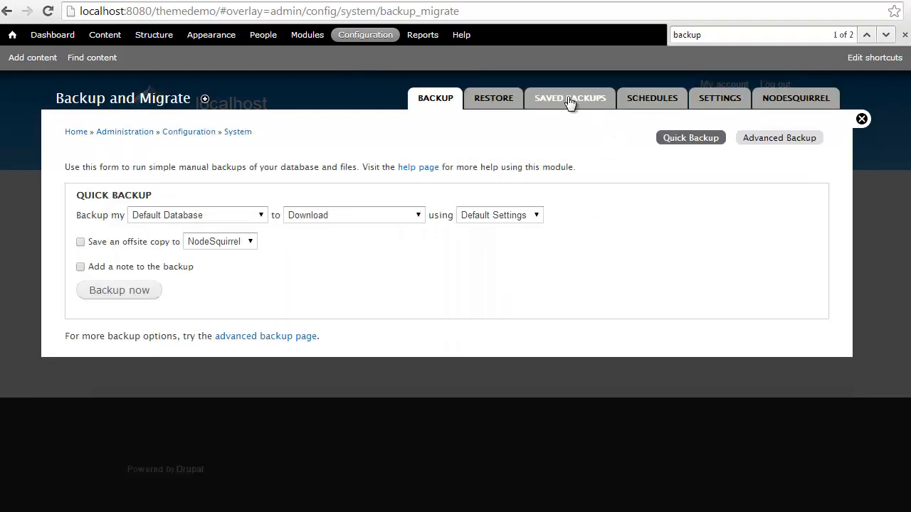
left_click(570, 100)
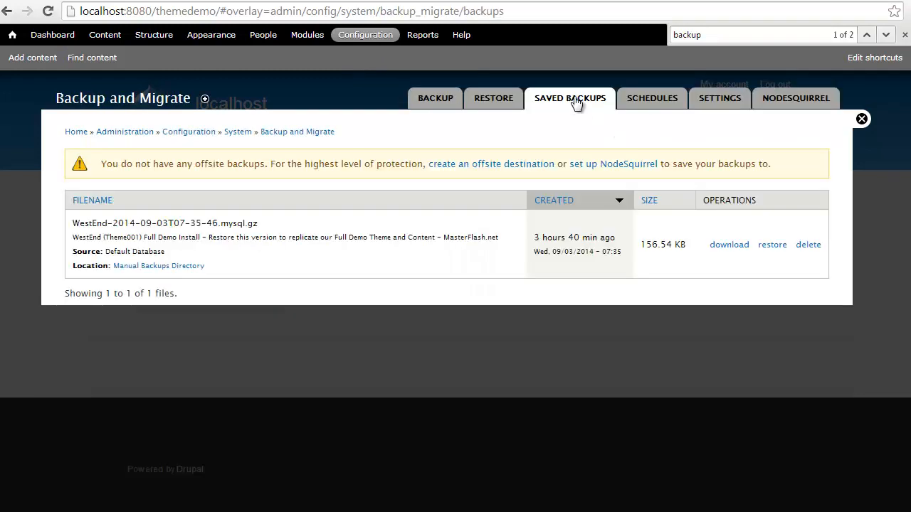
left_click_drag(69, 241, 506, 241)
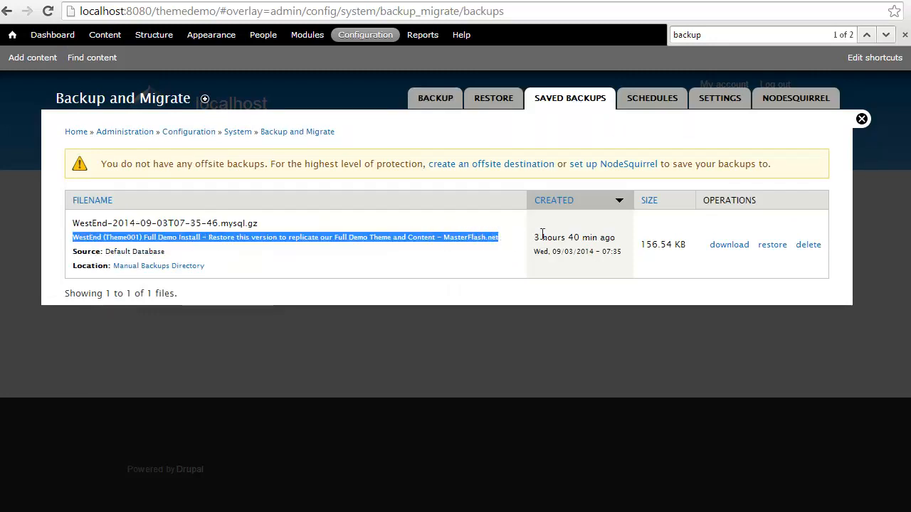
left_click(773, 249)
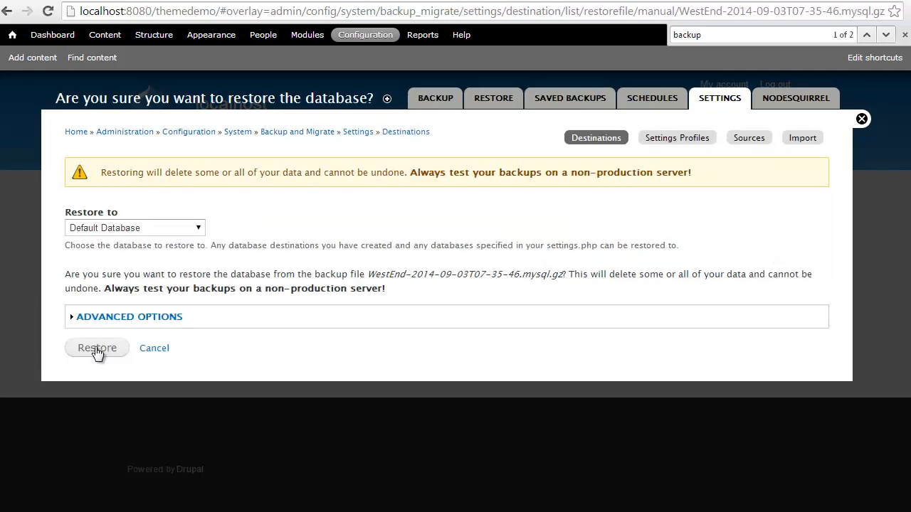
left_click(97, 349)
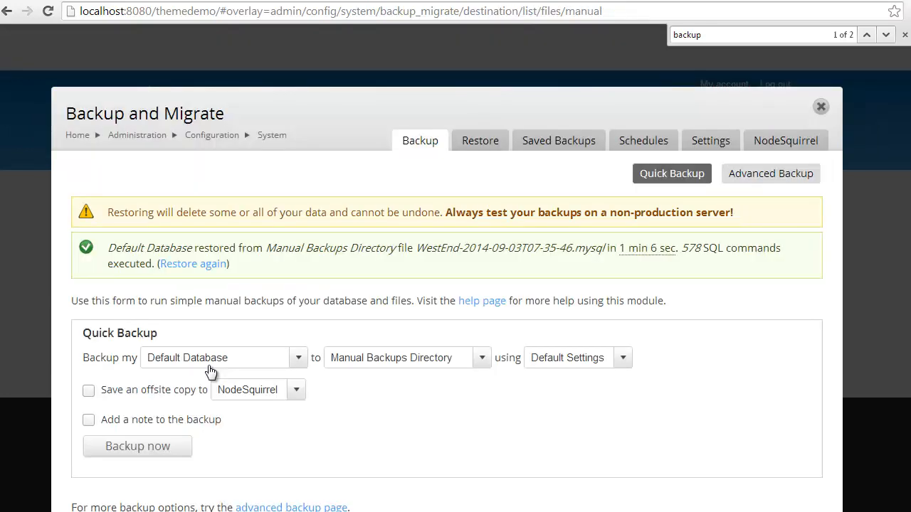
- Close the overlay, flush all caches, reload the Westend site and open the admin profile
left_click(821, 110)
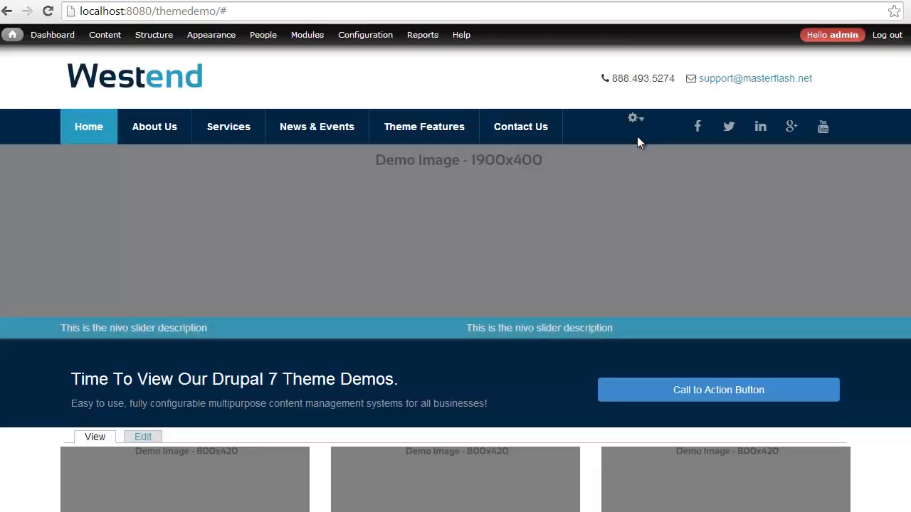
mouse_move(12, 34)
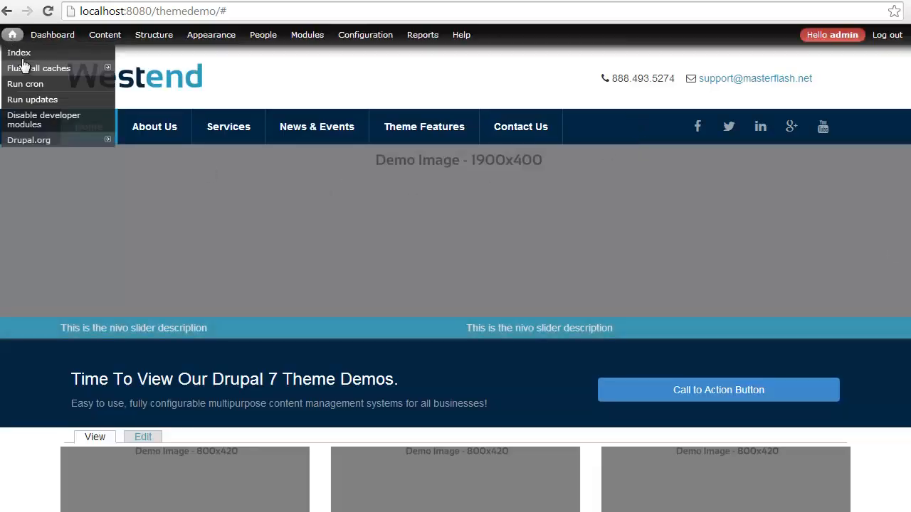
mouse_move(28, 75)
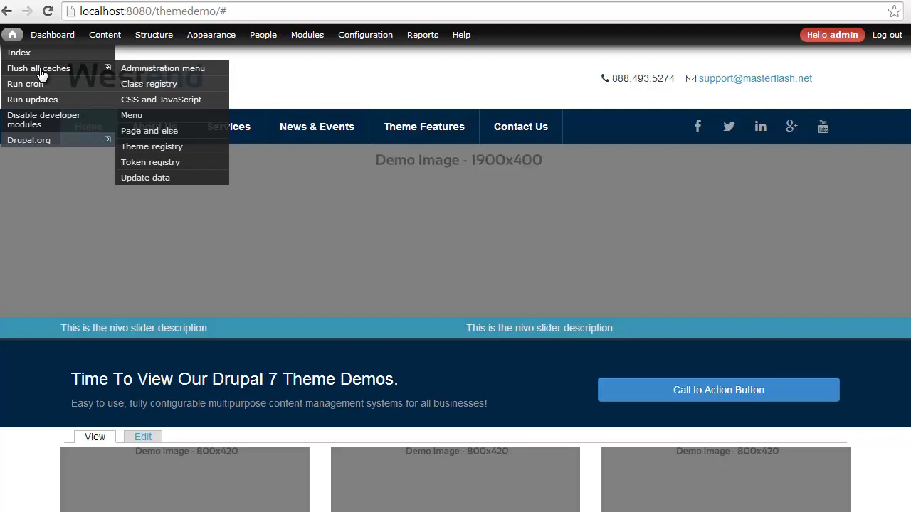
left_click(41, 69)
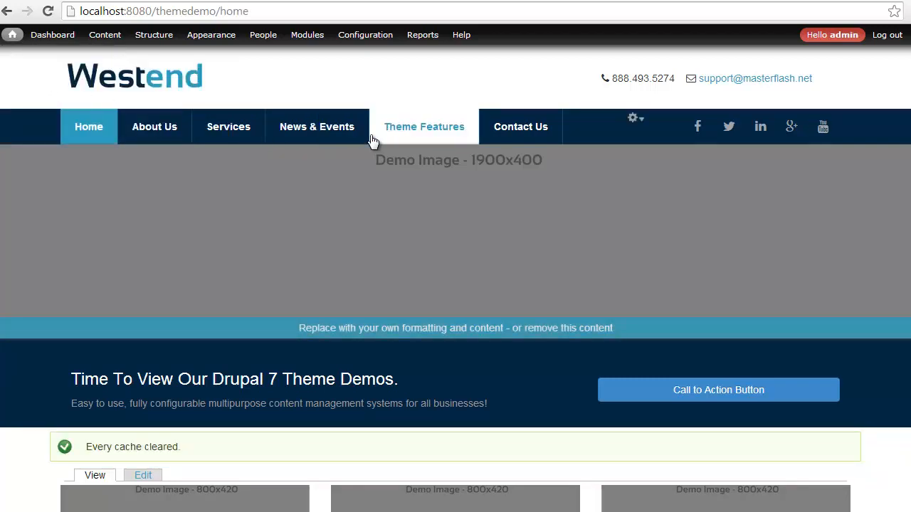
left_click(312, 133)
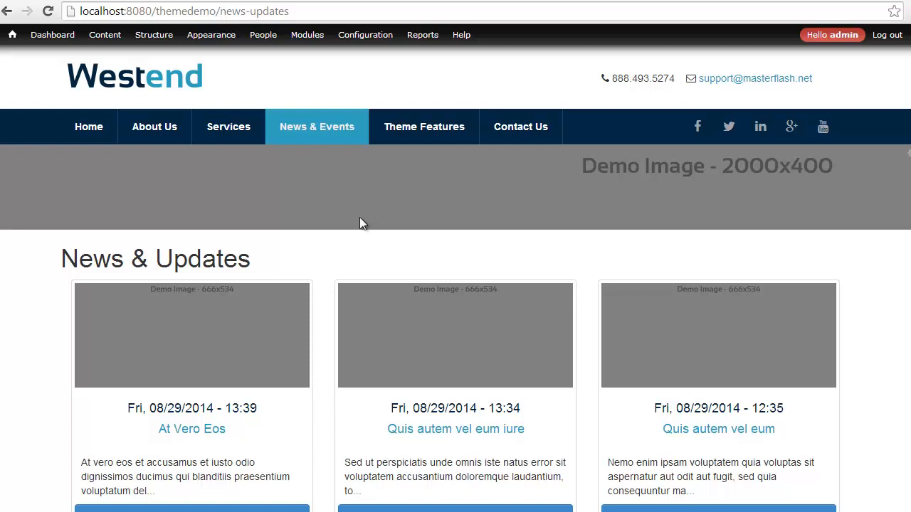
left_click(830, 37)
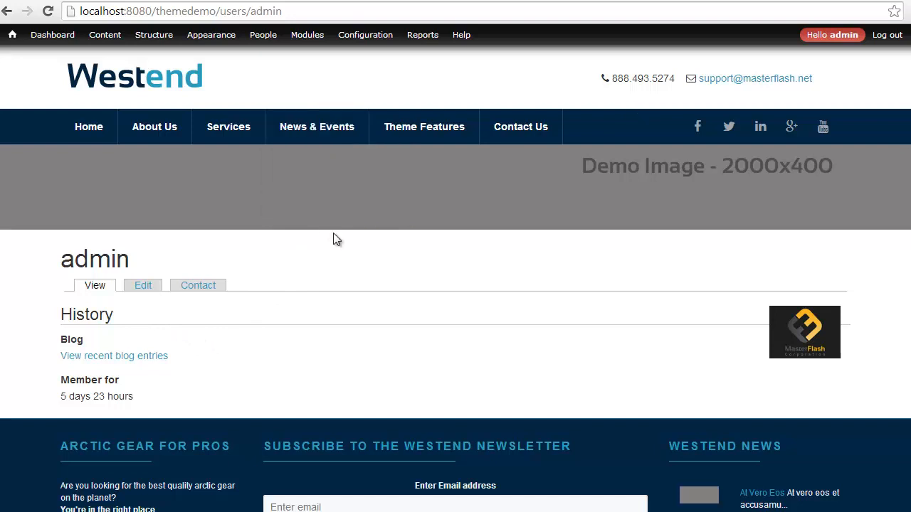
left_click_drag(57, 262, 249, 258)
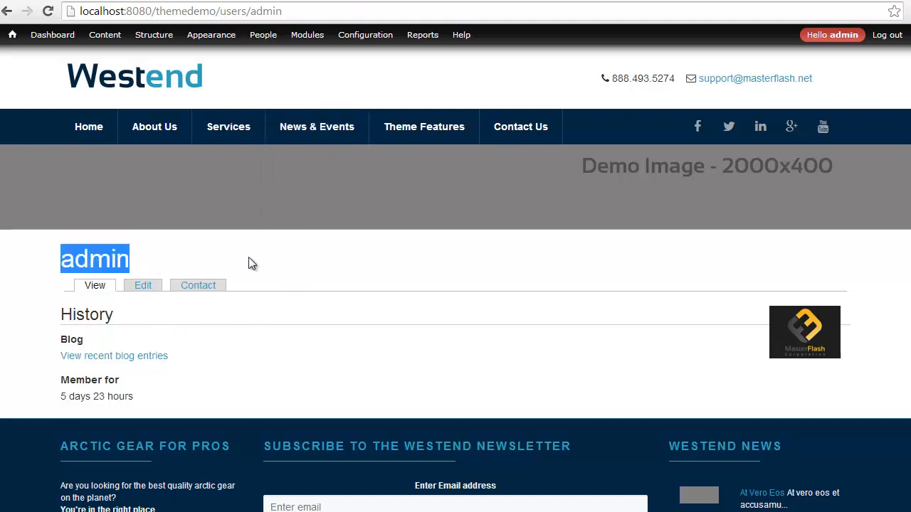
left_click(249, 257)
mouse_move(331, 112)
mouse_move(363, 43)
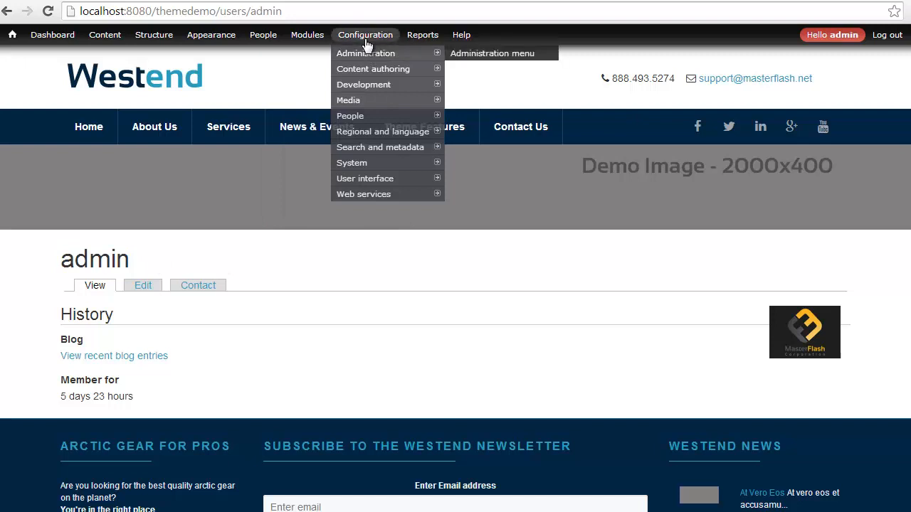
mouse_move(378, 165)
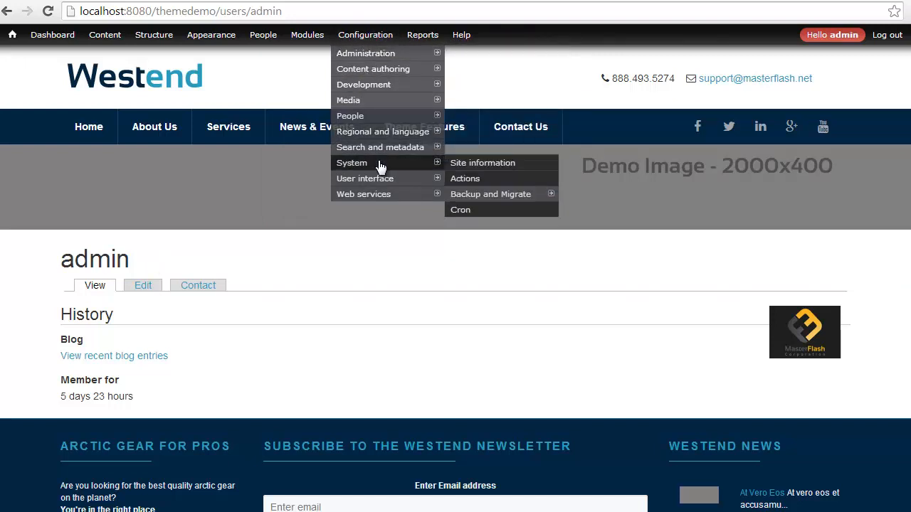
left_click(464, 162)
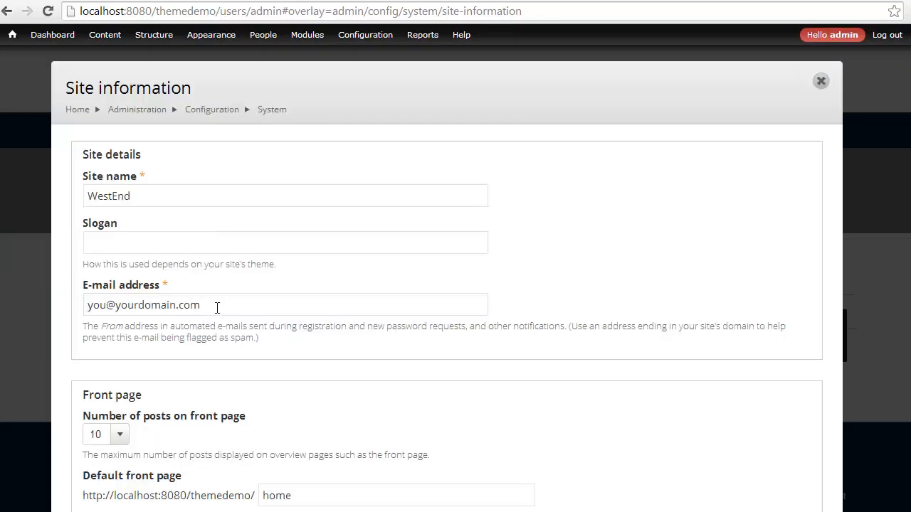
left_click_drag(218, 305, 88, 302)
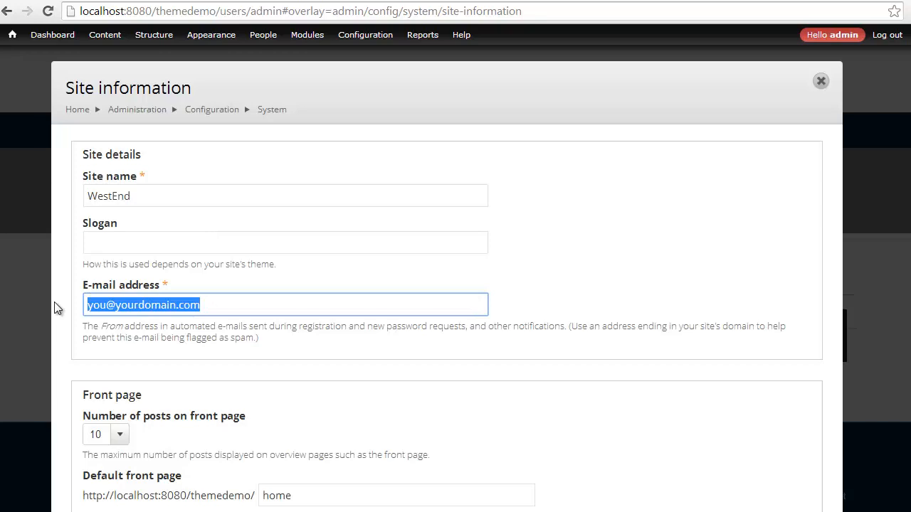
left_click(831, 33)
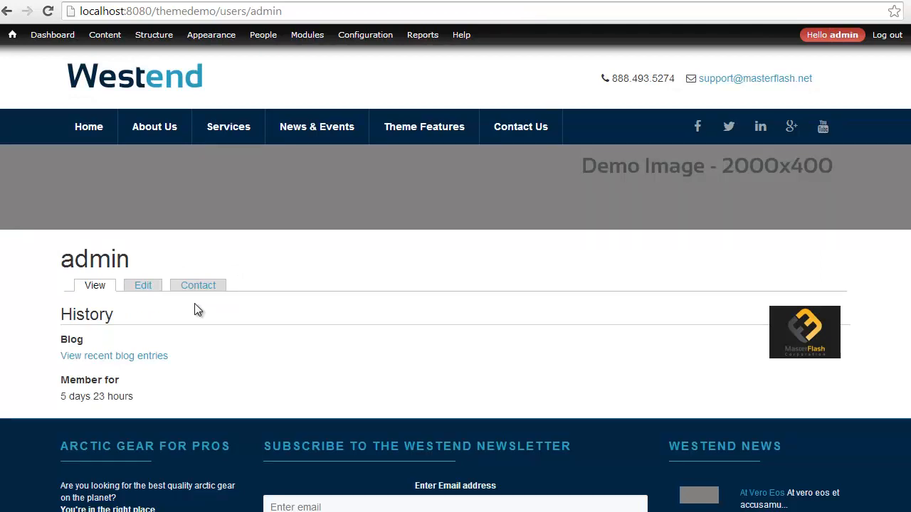
mouse_move(136, 36)
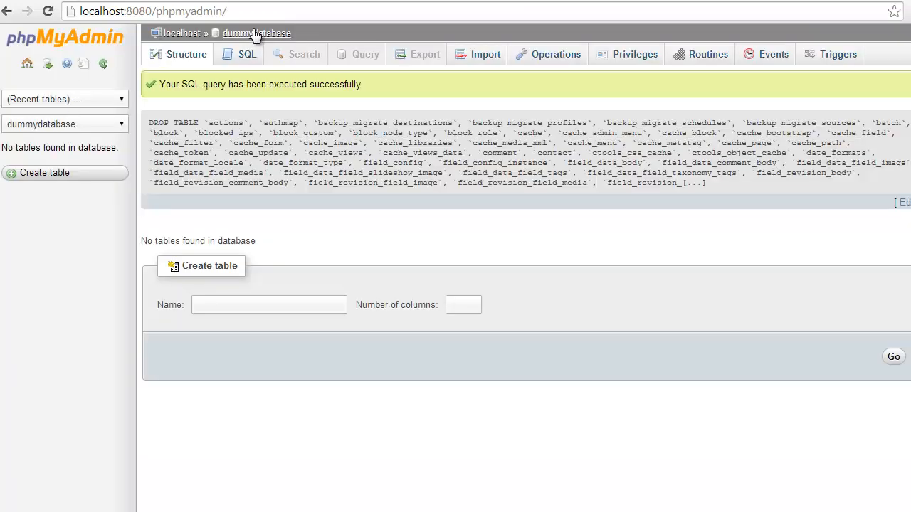
- Browse dummydatabase's users table and open the admin row's mail cell for editing
left_click(248, 31)
scroll(191, 219, "down", 3)
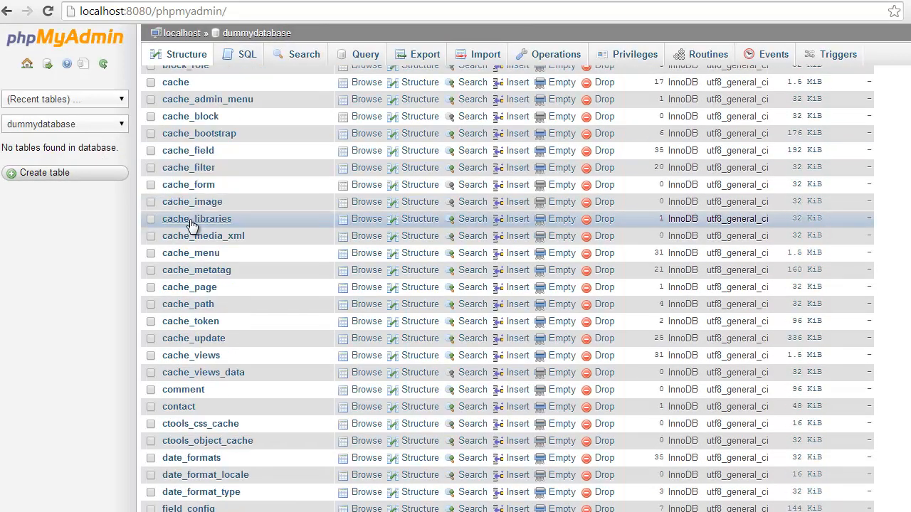
scroll(191, 223, "down", 20)
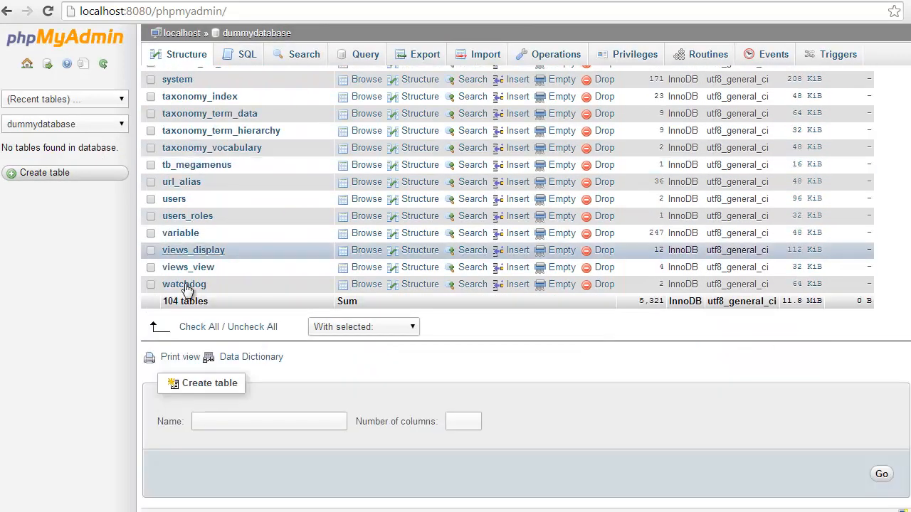
left_click(175, 200)
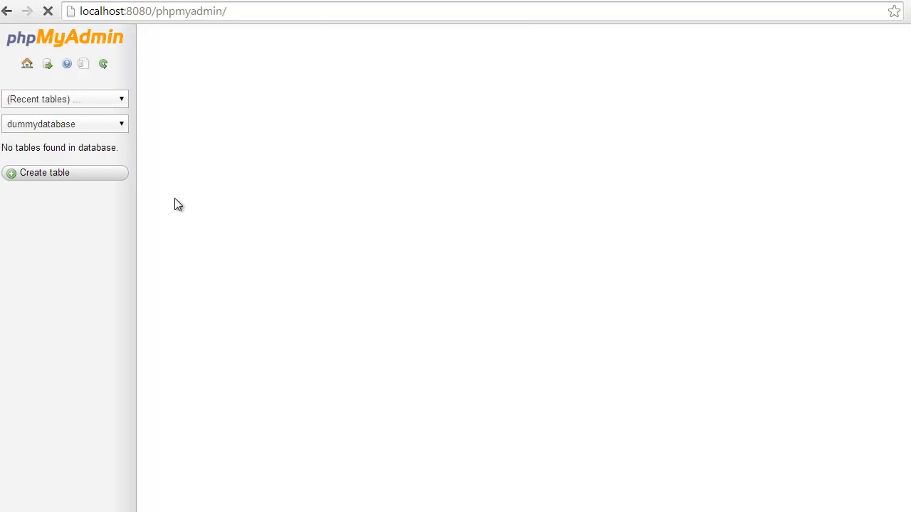
scroll(223, 411, "down", 3)
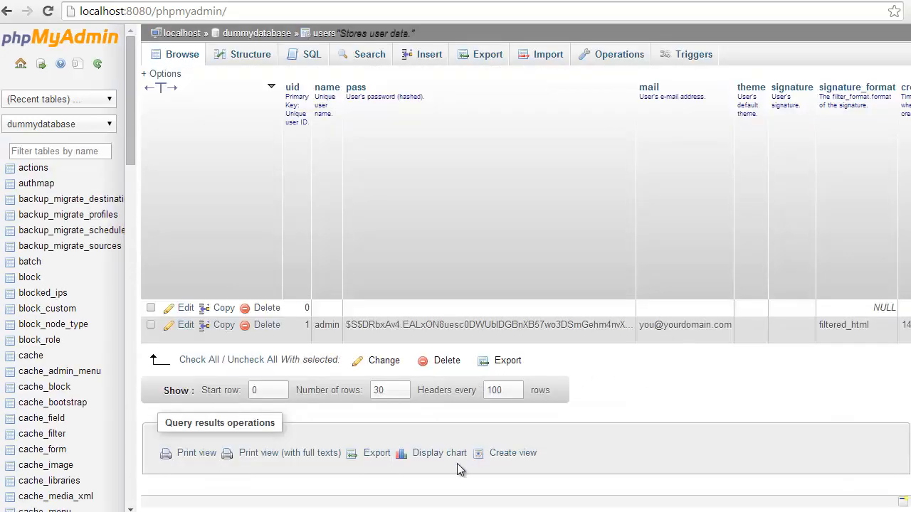
scroll(526, 289, "right", 5)
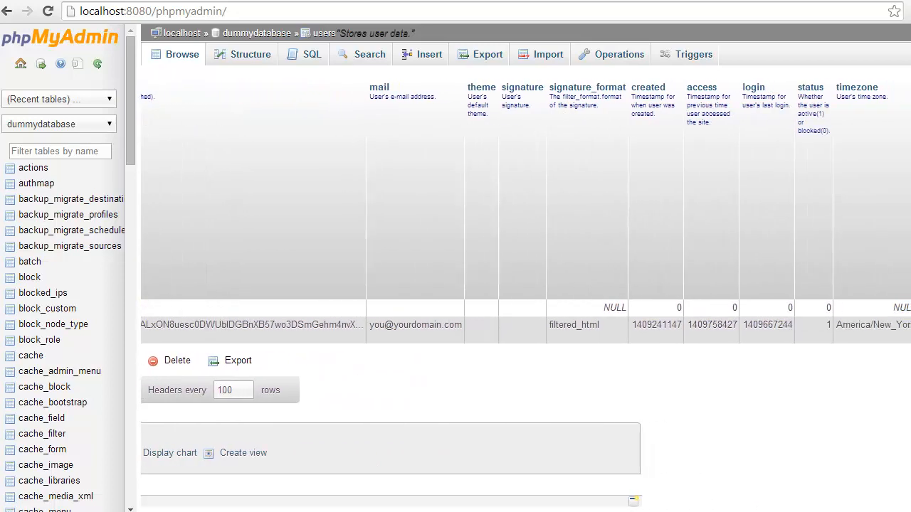
scroll(526, 289, "right", 2)
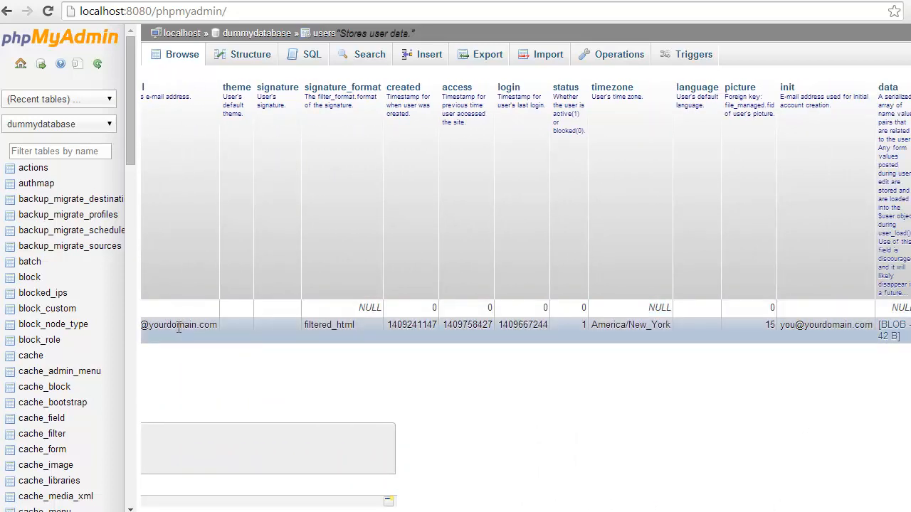
double_click(215, 325)
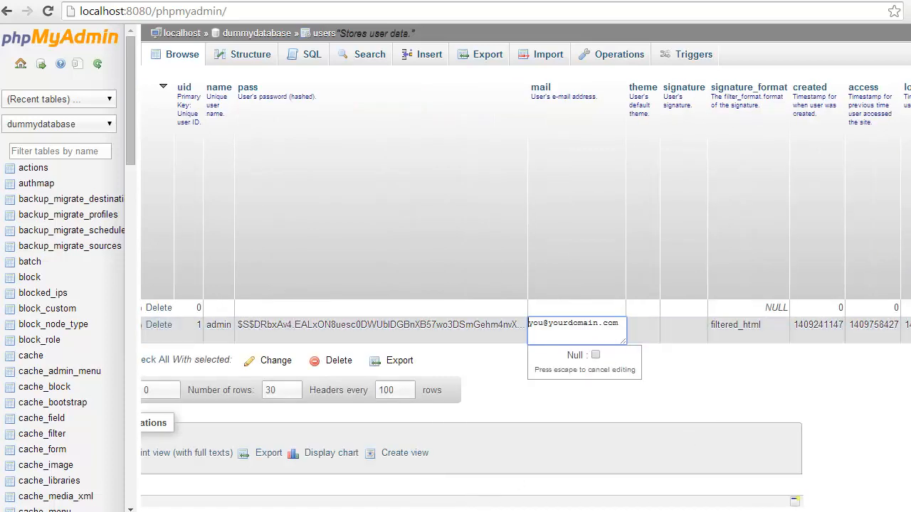
scroll(526, 285, "right", 5)
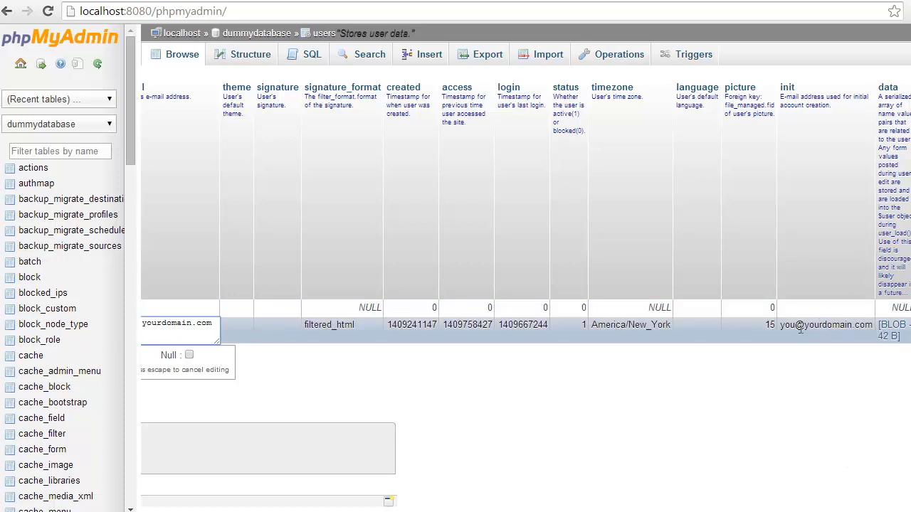